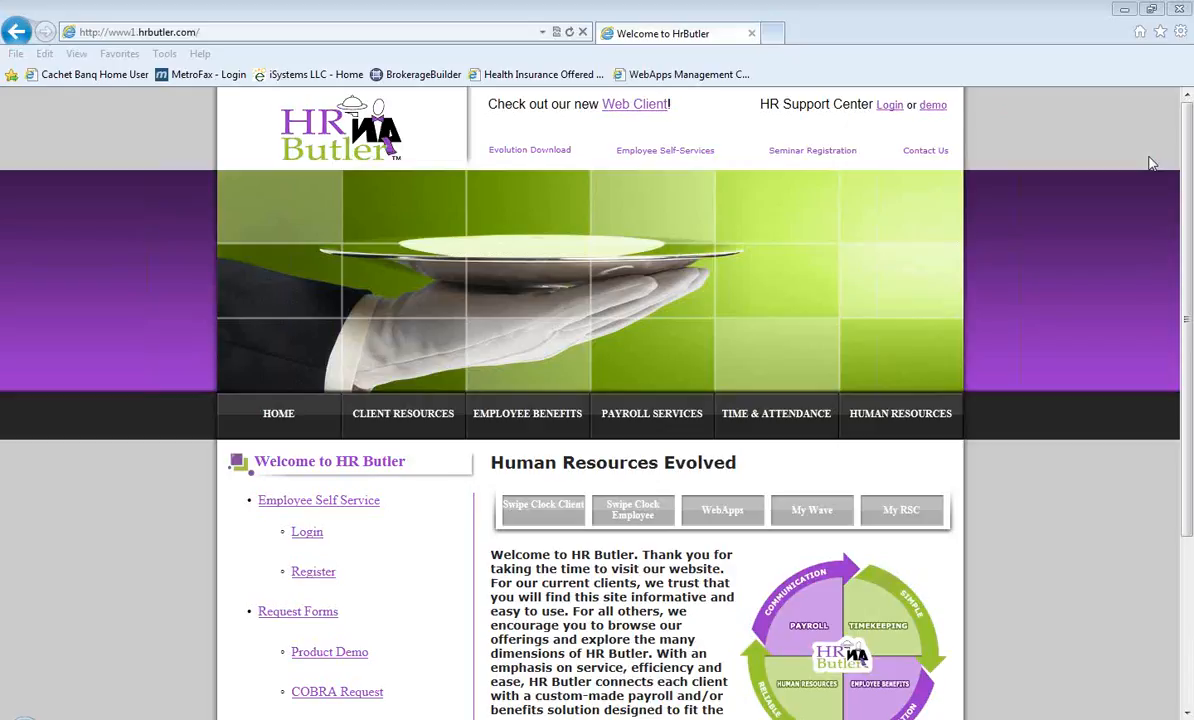
# Step: Open the Web Client page on the HR Butler site and go to its secure login
pyautogui.click(635, 104)
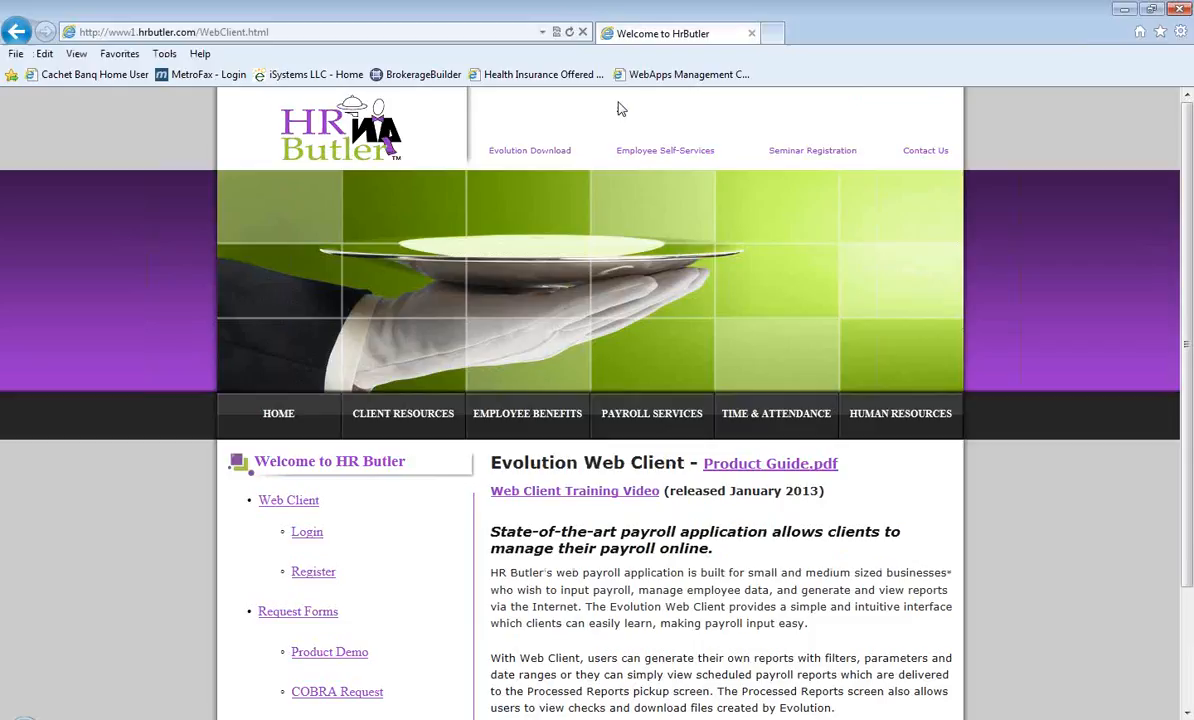
pyautogui.scroll(-1, 1076, 480)
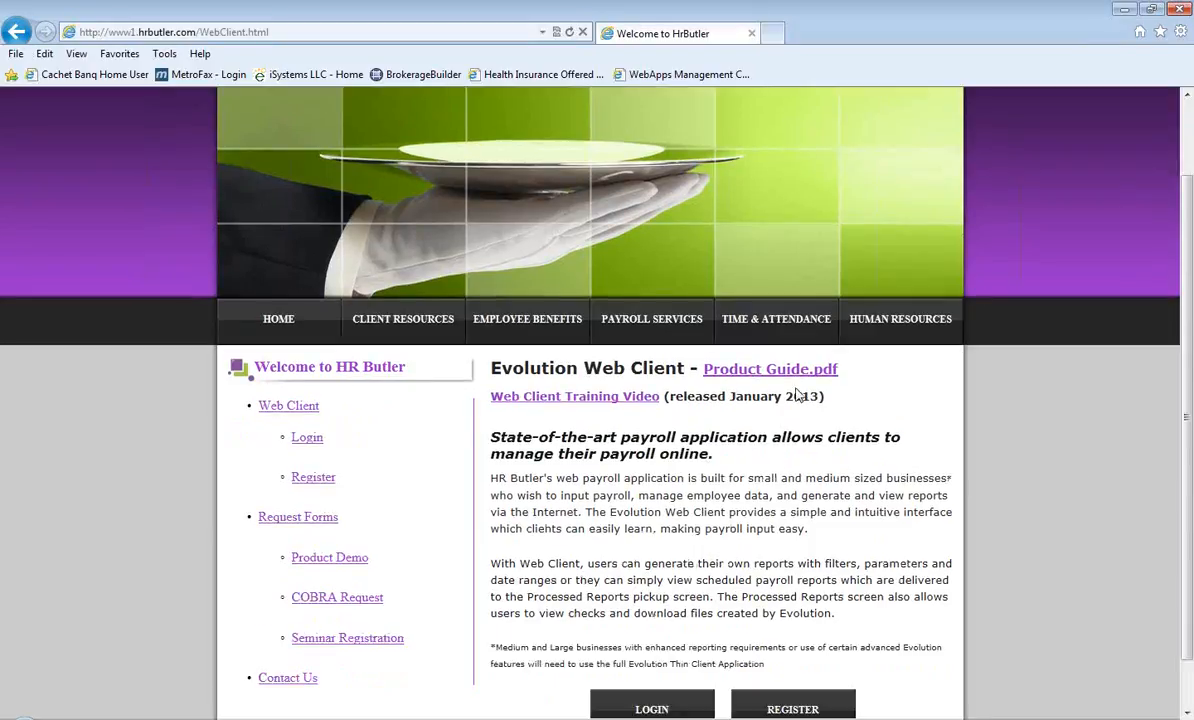
pyautogui.scroll(-1, 795, 490)
pyautogui.click(648, 649)
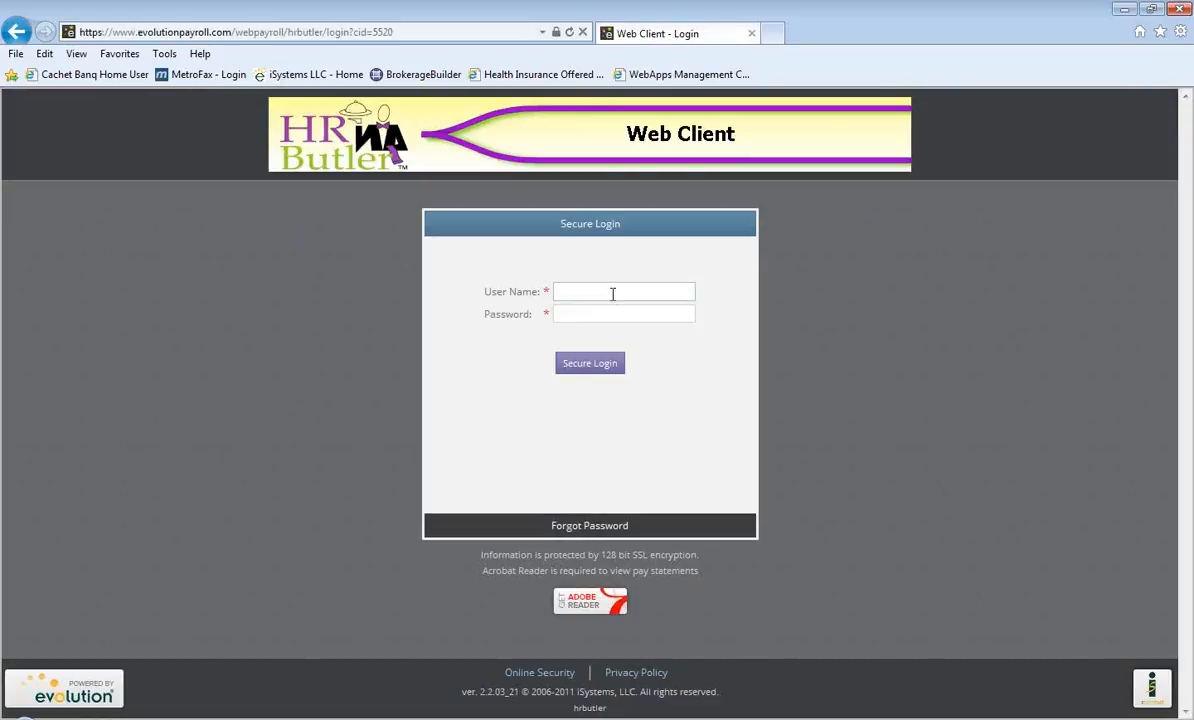
# Step: Enter the user name and account password, and log in to the Web Client
pyautogui.click(613, 293)
pyautogui.write('webdemo')
pyautogui.press('Tab')
pyautogui.write('********')
pyautogui.click(586, 364)
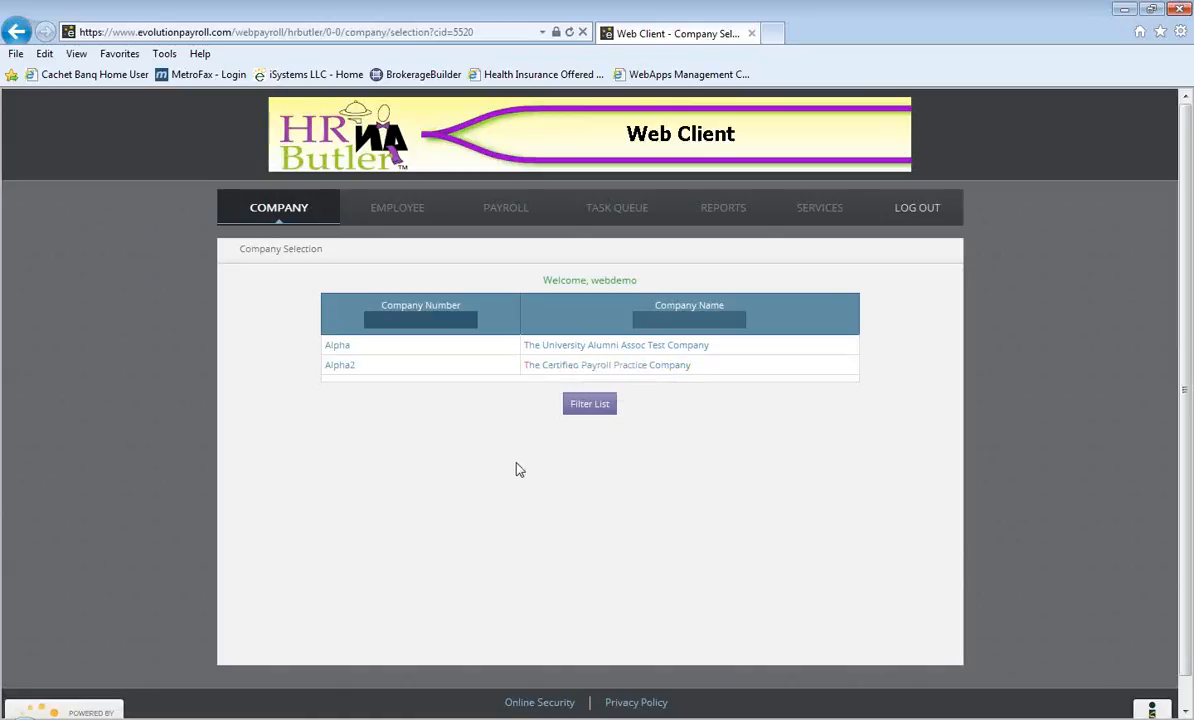
# Step: Select the Alpha company, The University Alumni Assoc Test Company, and open its Address / Bank Accounts information
pyautogui.click(565, 347)
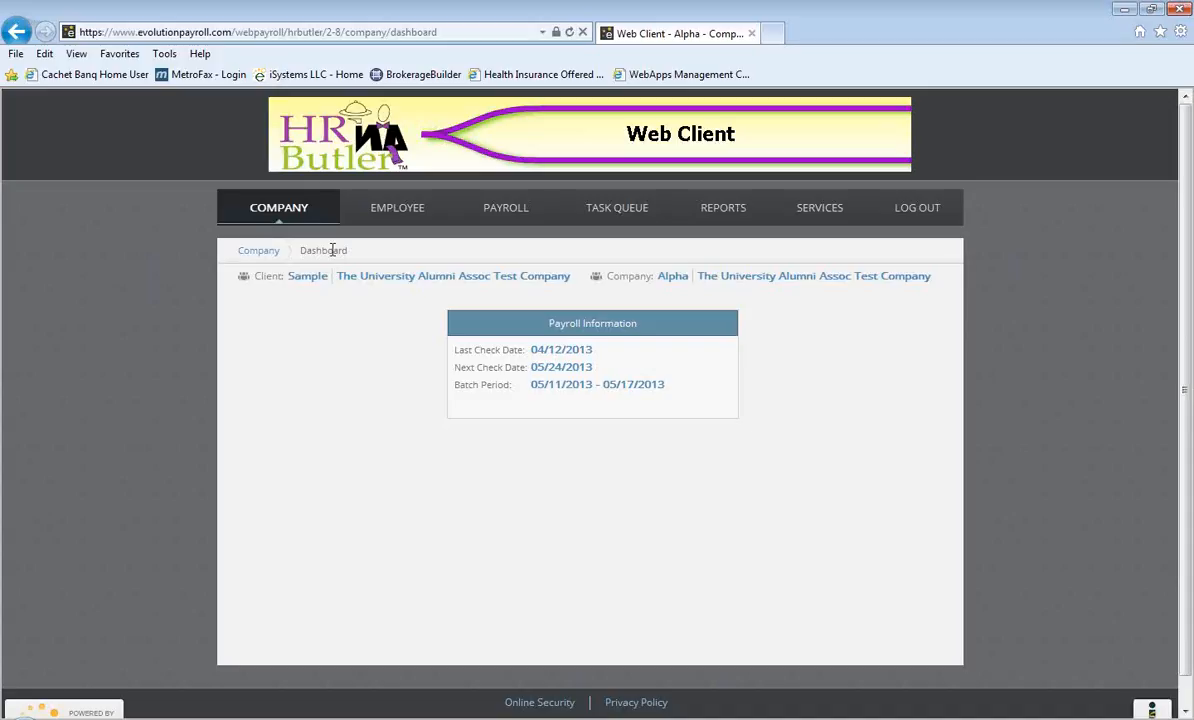
pyautogui.moveTo(282, 215)
pyautogui.moveTo(285, 265)
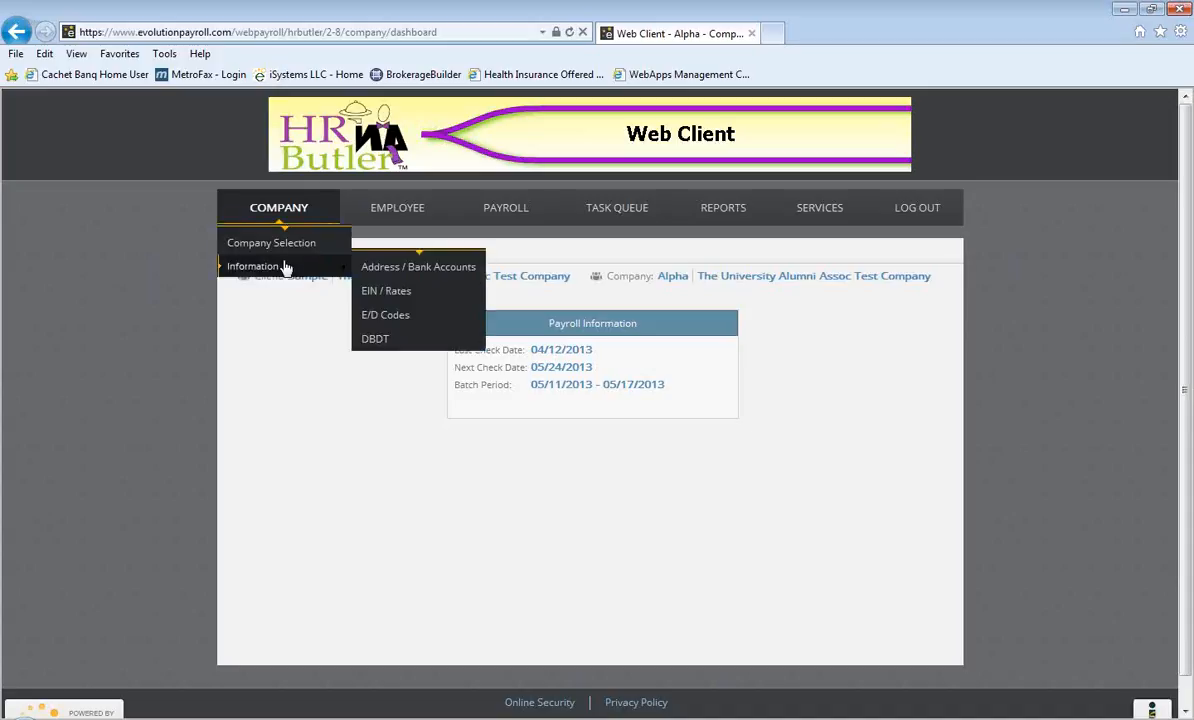
pyautogui.click(407, 274)
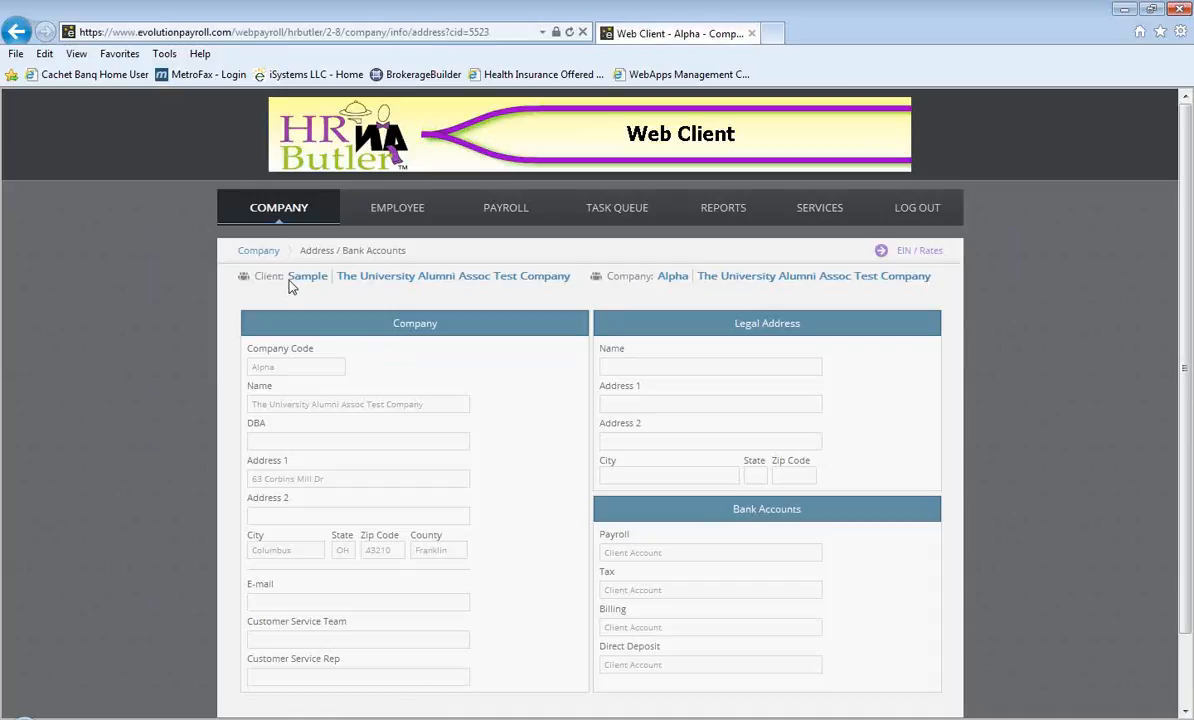
# Step: View the company's EIN / Rates information and its E/D Codes list
pyautogui.moveTo(298, 205)
pyautogui.moveTo(301, 268)
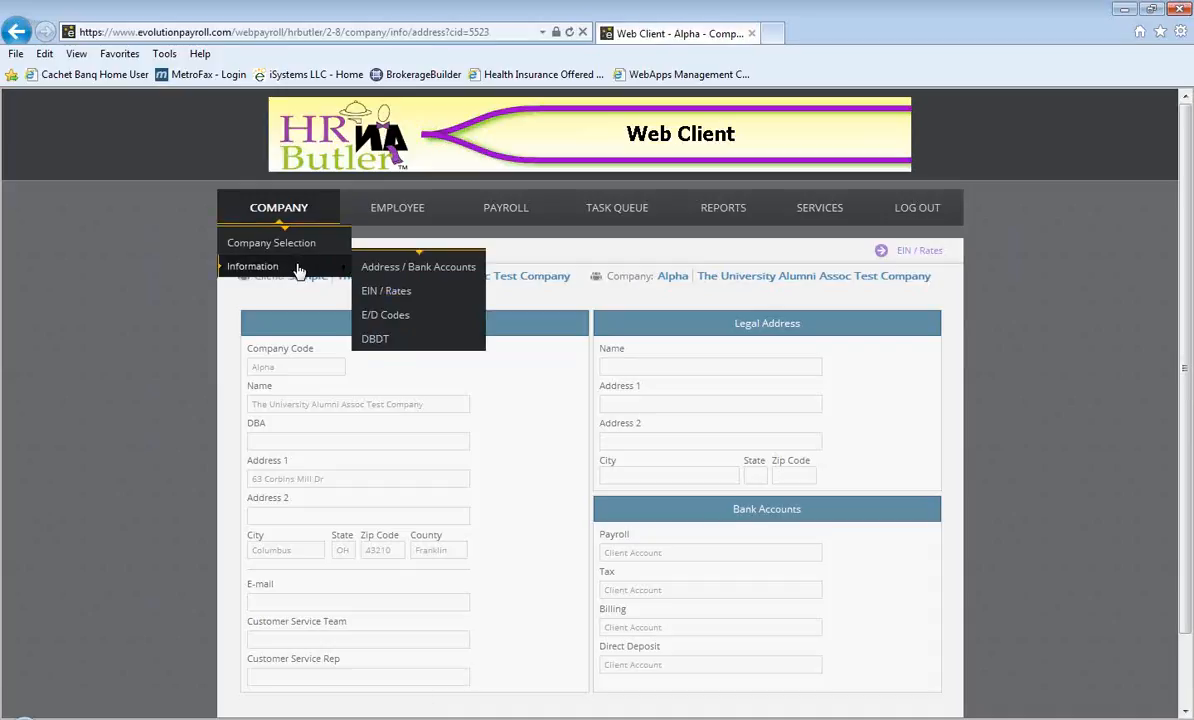
pyautogui.click(414, 296)
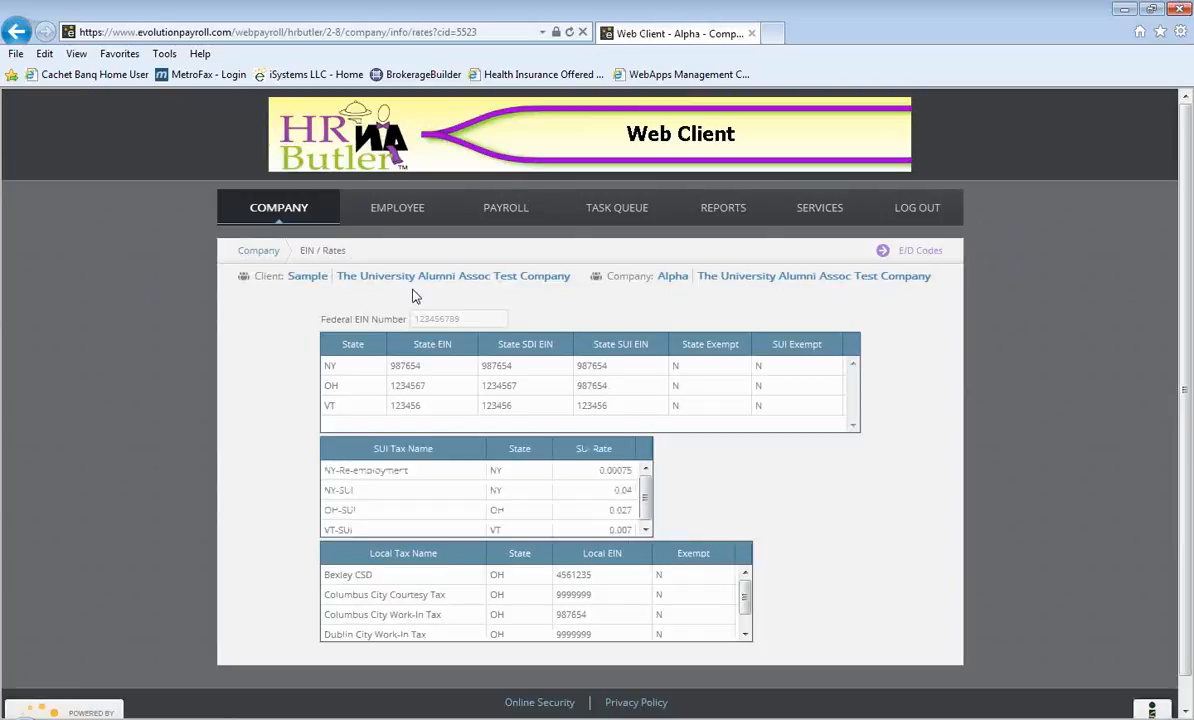
pyautogui.moveTo(277, 218)
pyautogui.moveTo(266, 266)
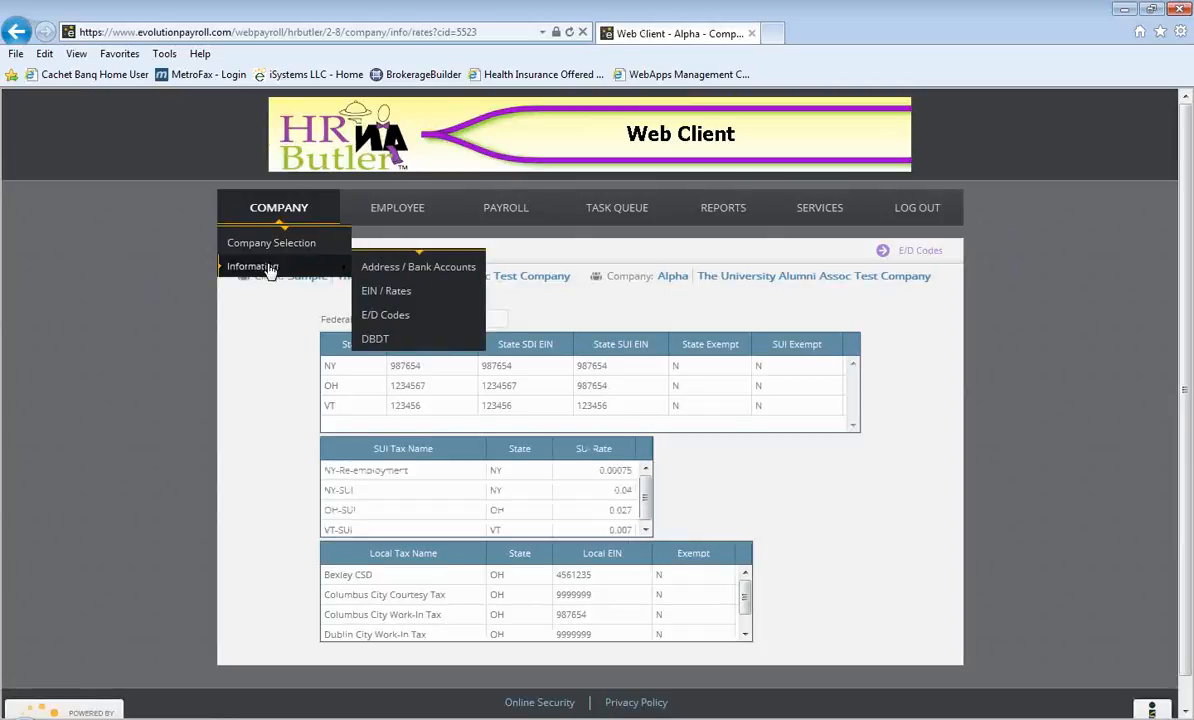
pyautogui.click(384, 314)
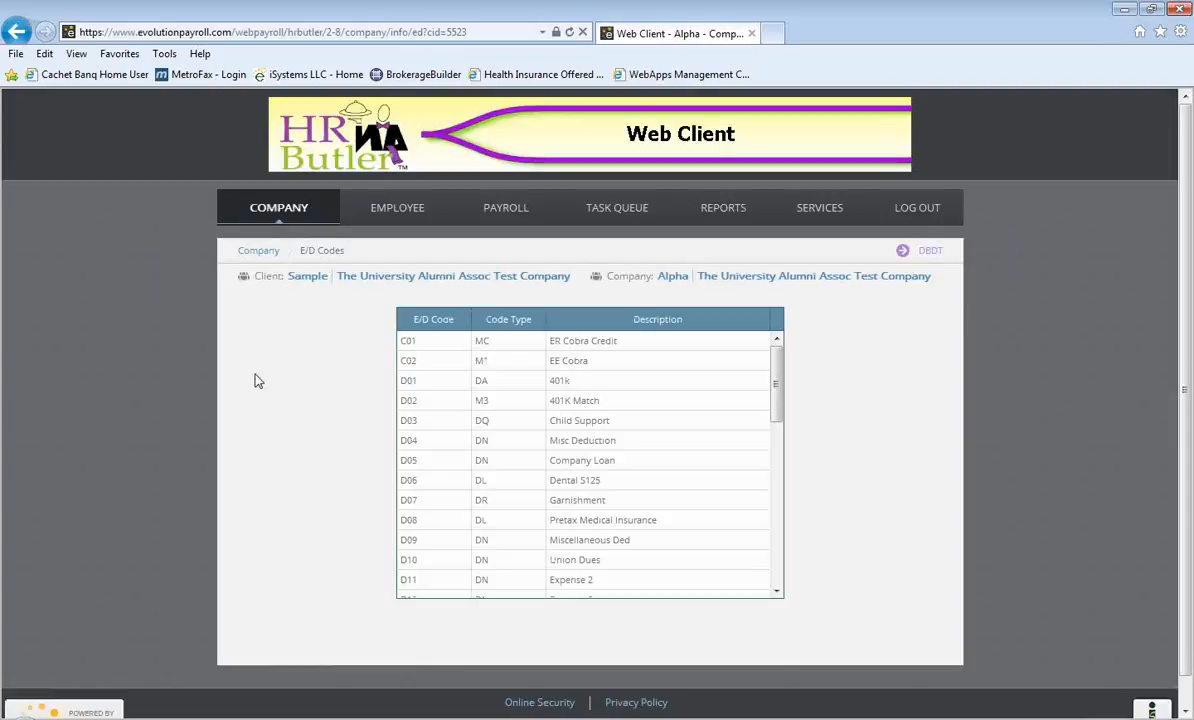
# Step: View the company's DBDT list
pyautogui.moveTo(277, 221)
pyautogui.moveTo(262, 266)
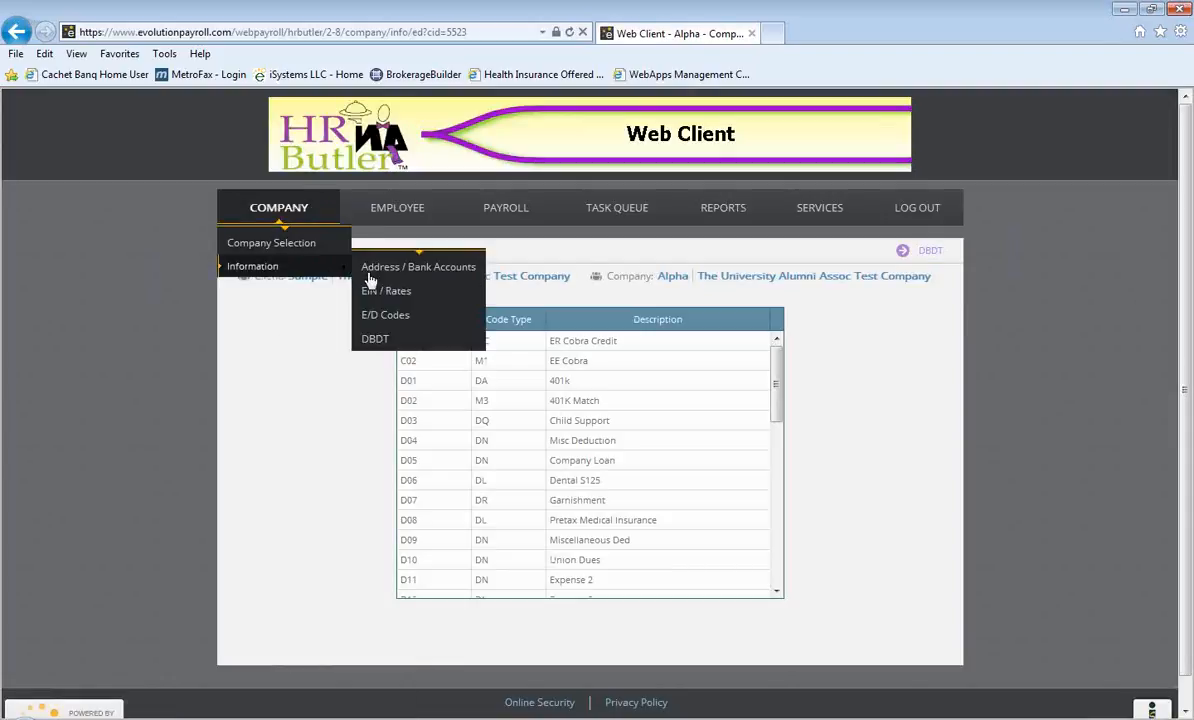
pyautogui.click(390, 340)
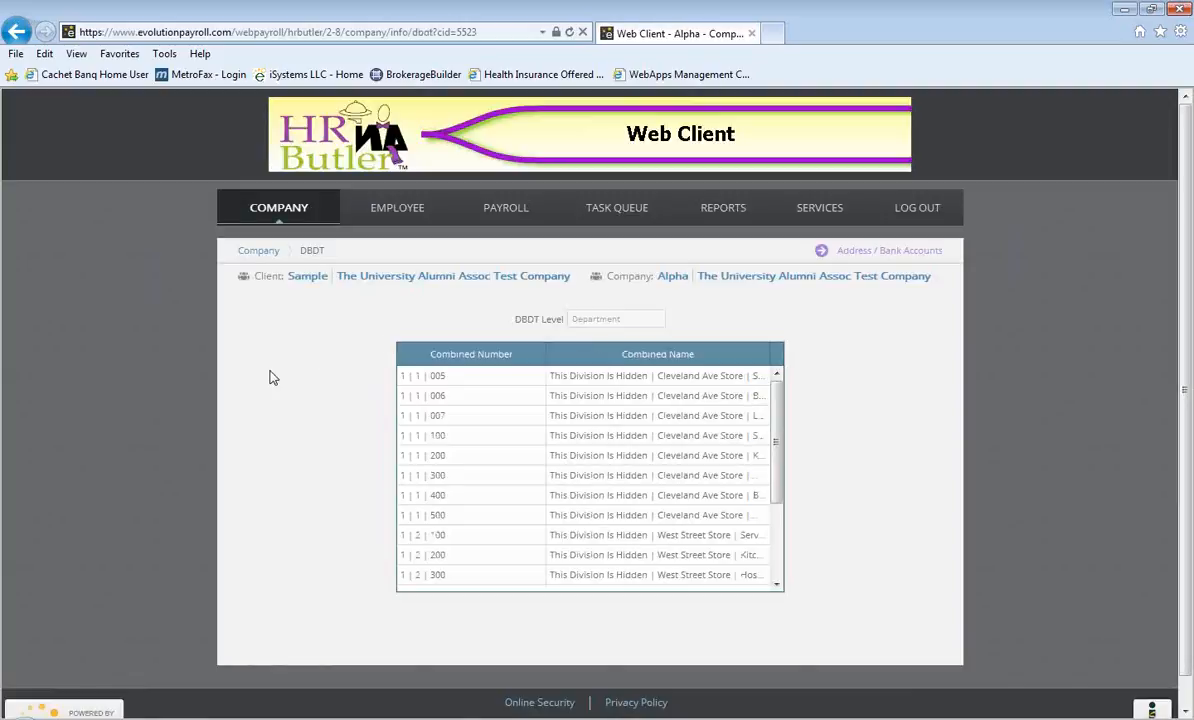
# Step: Open the new W2 employee form, examine its sections, and return to the dashboard without entering anything
pyautogui.moveTo(400, 212)
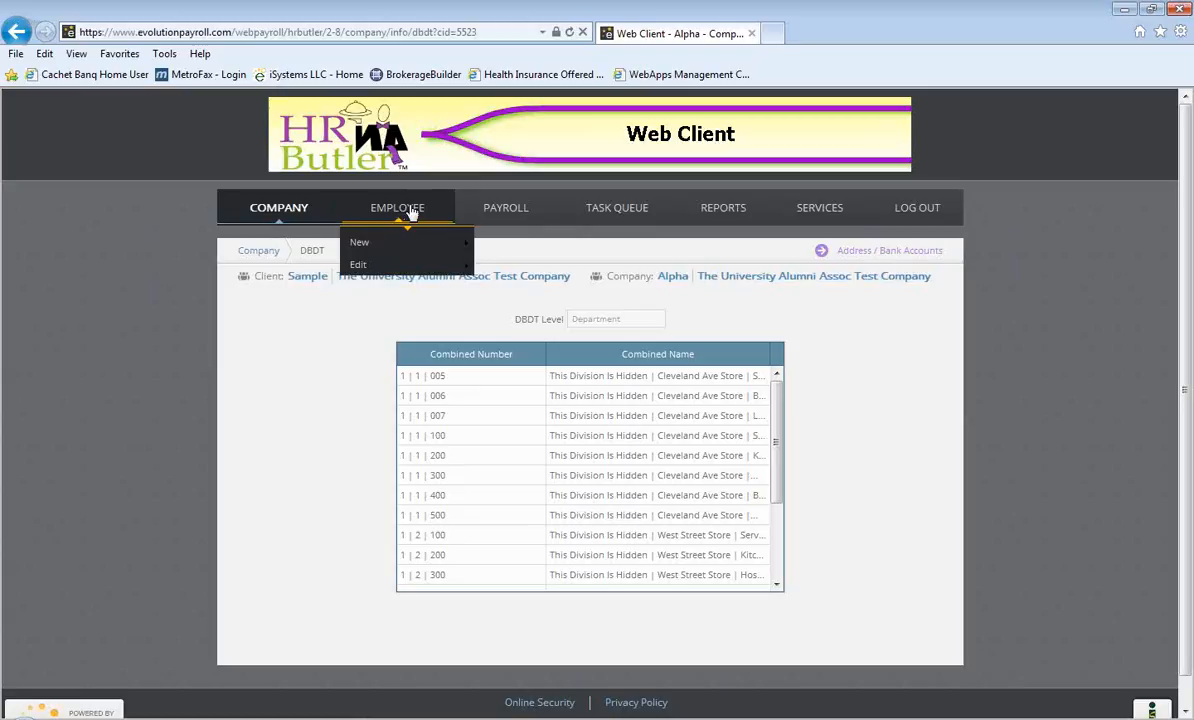
pyautogui.moveTo(390, 257)
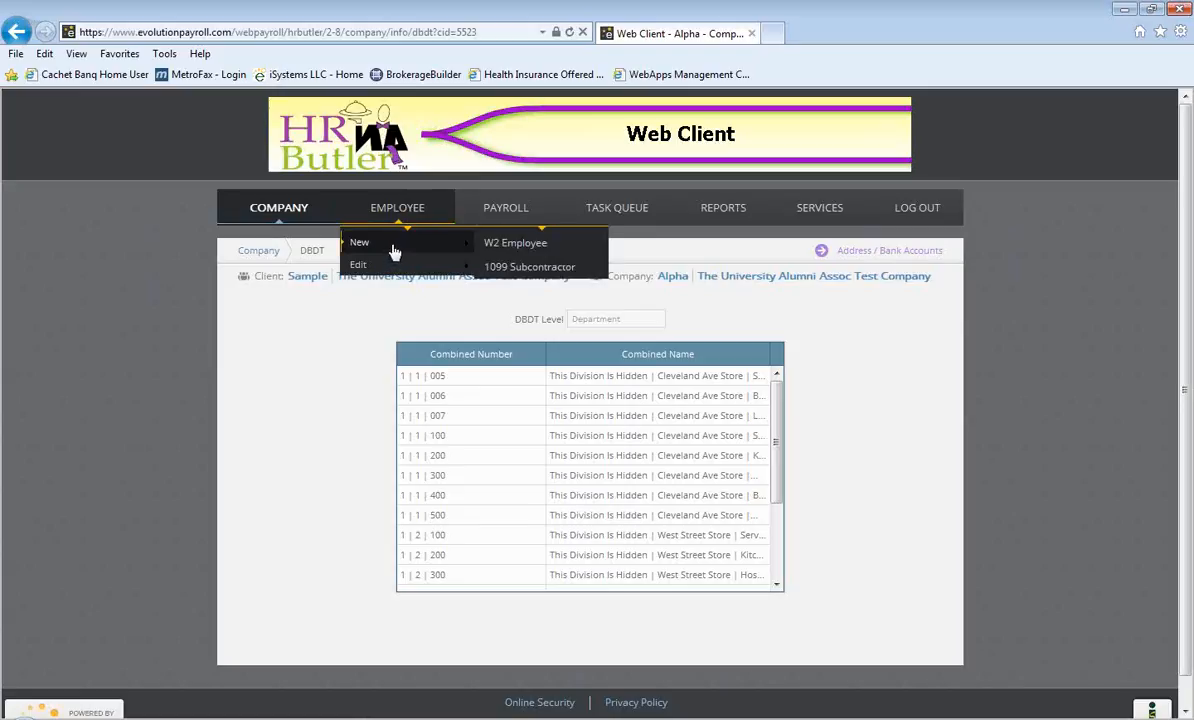
pyautogui.click(540, 248)
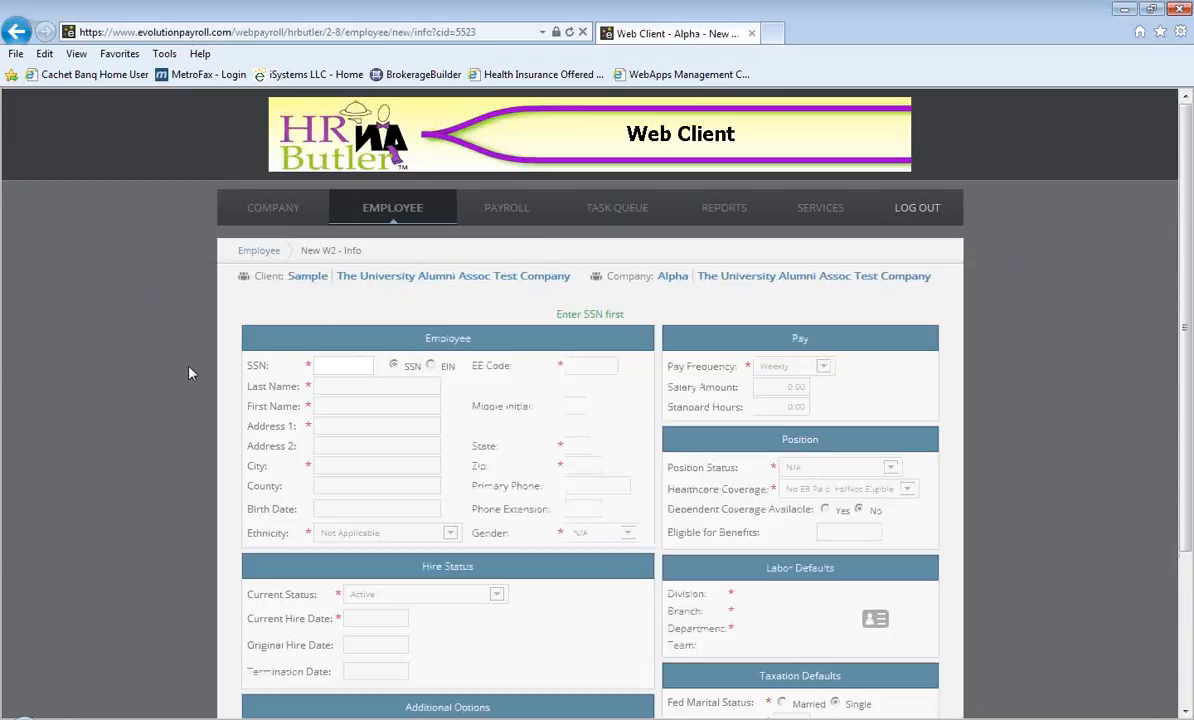
pyautogui.scroll(-3, 195, 368)
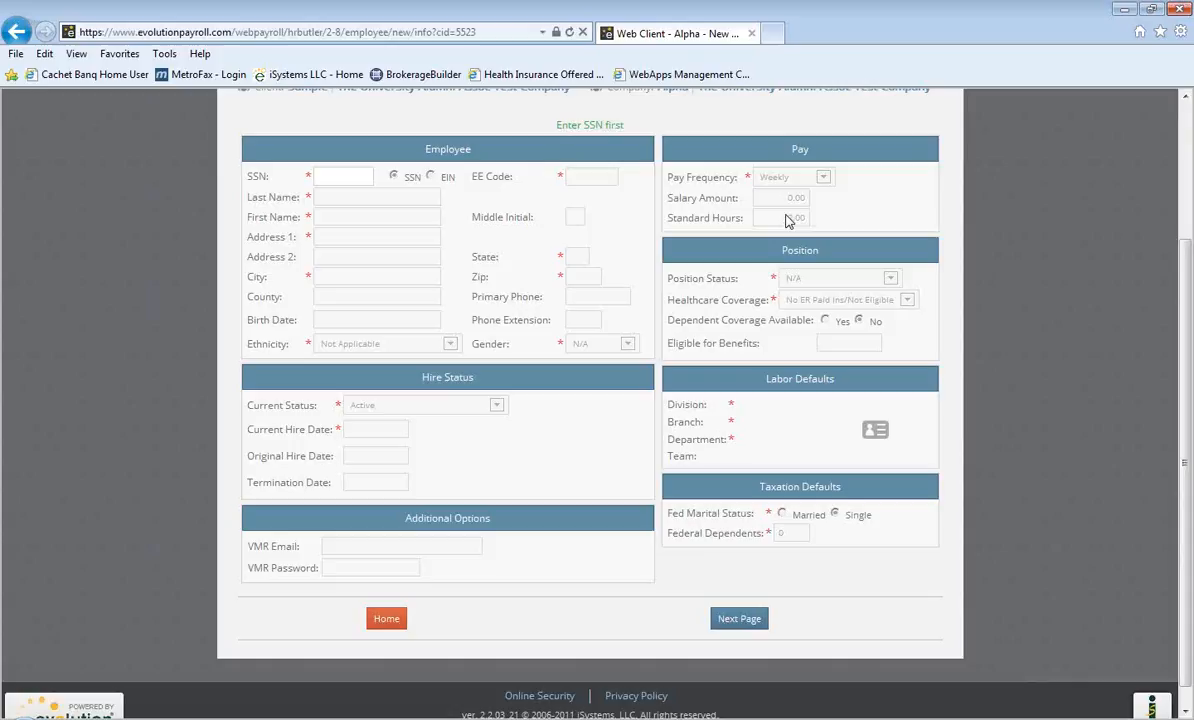
pyautogui.scroll(-1, 162, 492)
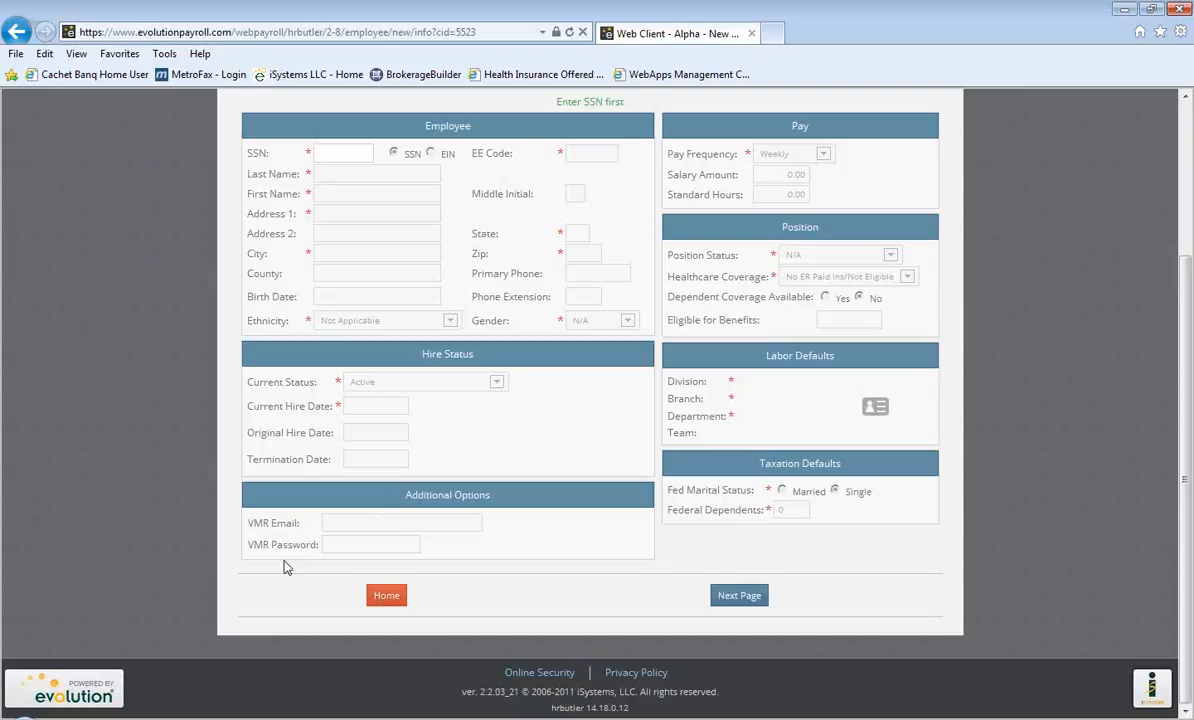
pyautogui.click(398, 594)
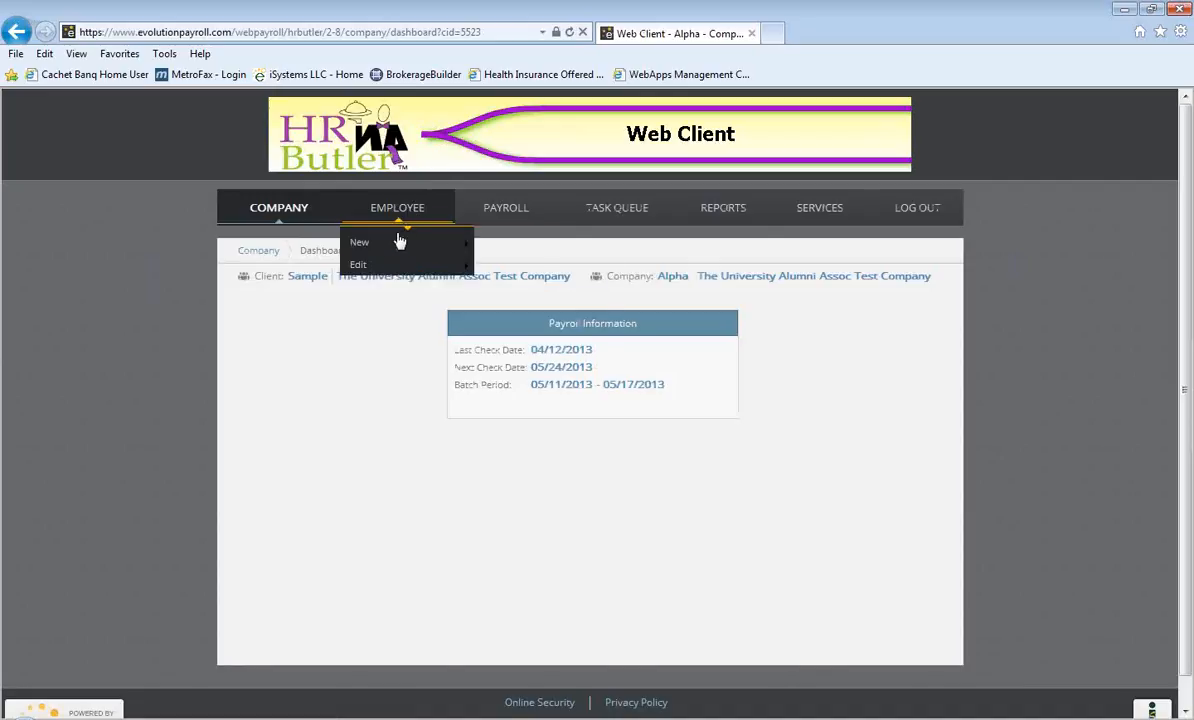
# Step: Open the General Information page for editing employees and look through the list of selectable employees
pyautogui.moveTo(389, 266)
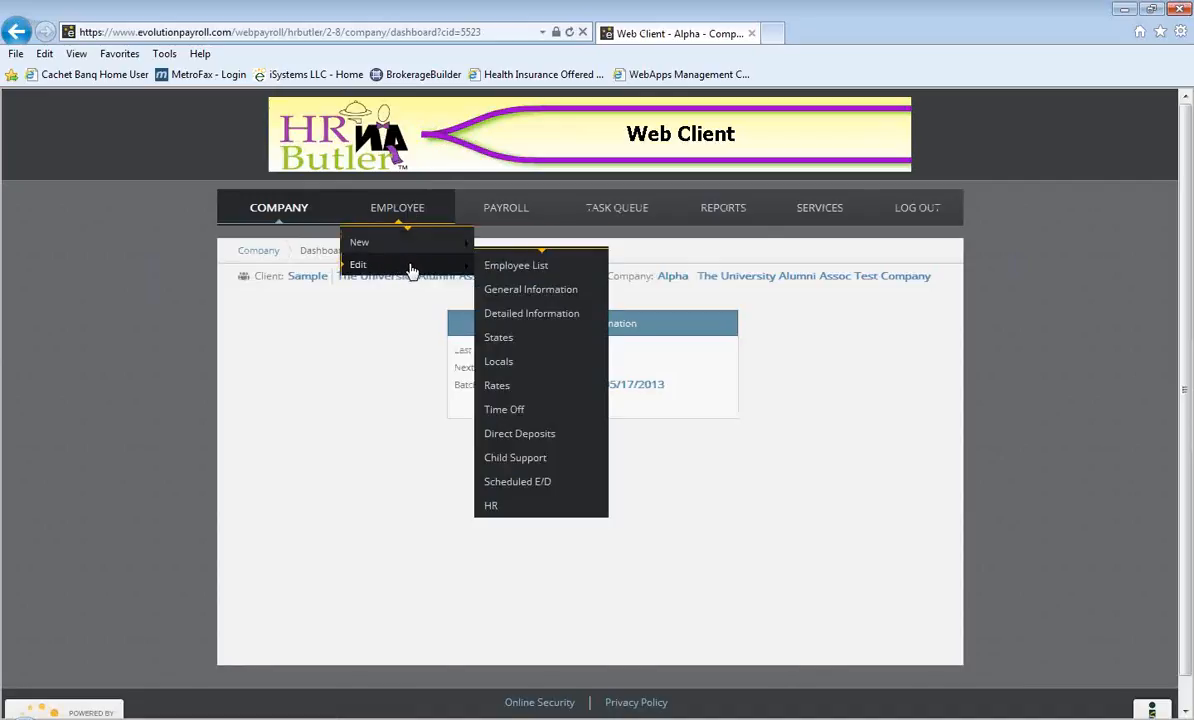
pyautogui.click(560, 290)
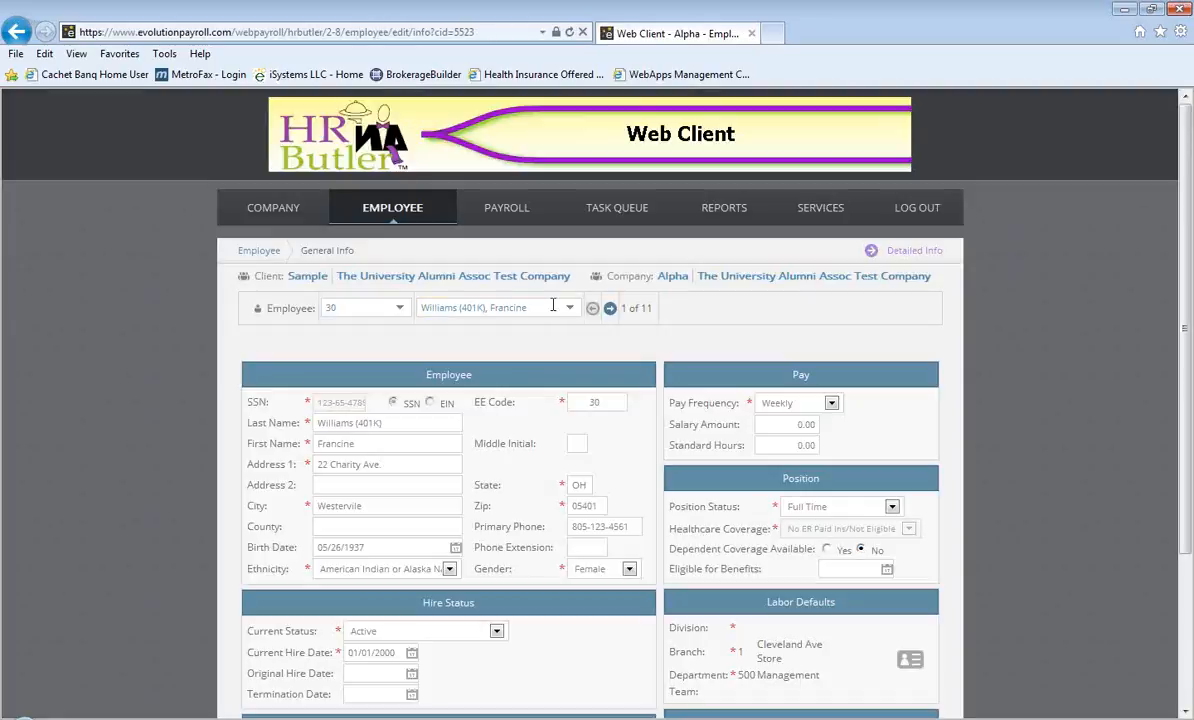
pyautogui.scroll(-2, 192, 458)
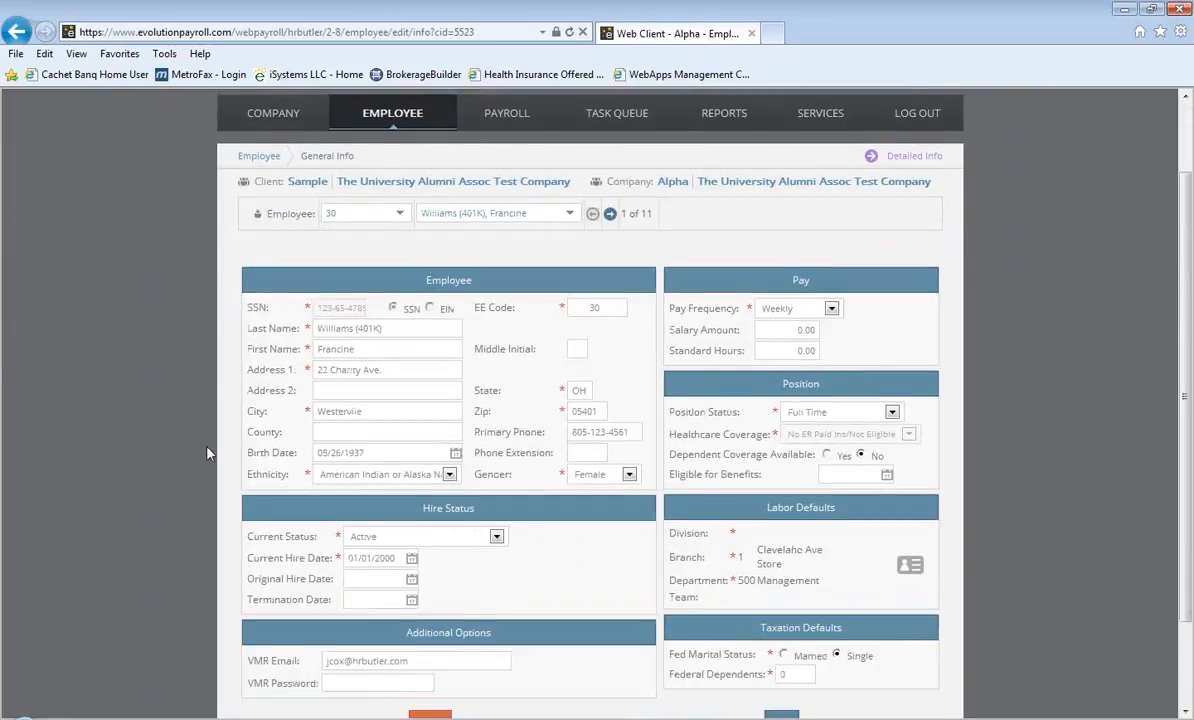
pyautogui.scroll(2, 192, 415)
pyautogui.click(571, 309)
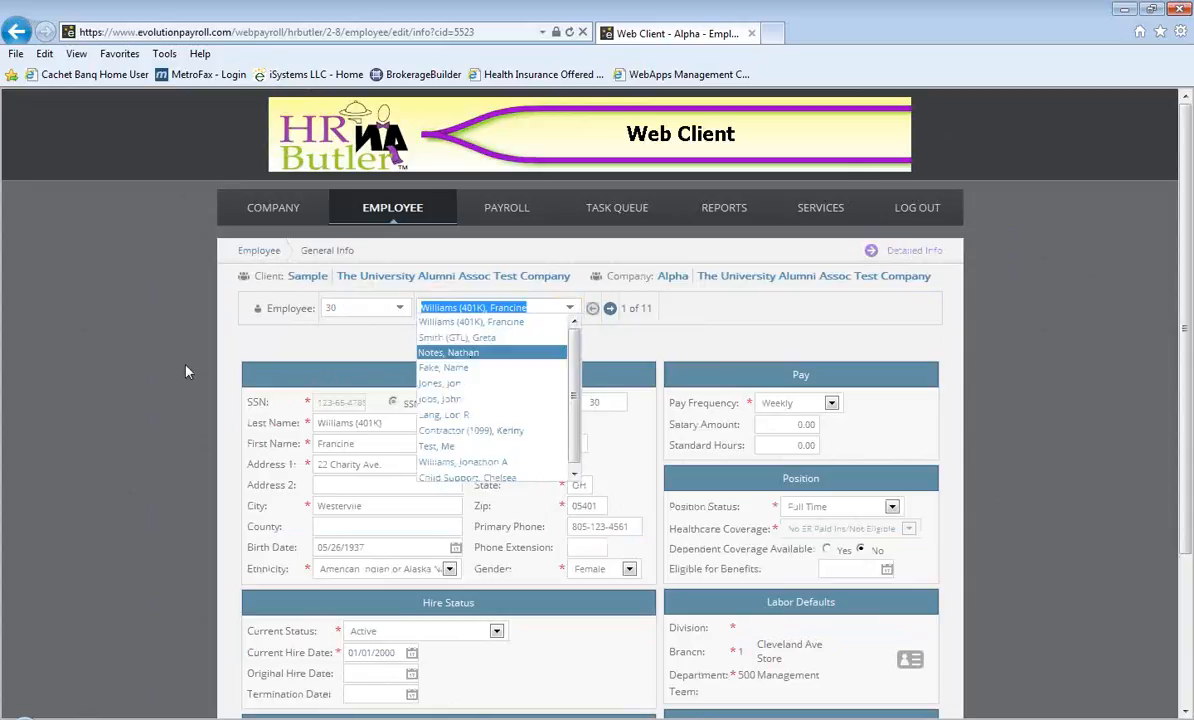
pyautogui.click(168, 541)
# Step: Examine the remaining general information fields of the current employee and cancel the edit
pyautogui.scroll(-1, 169, 542)
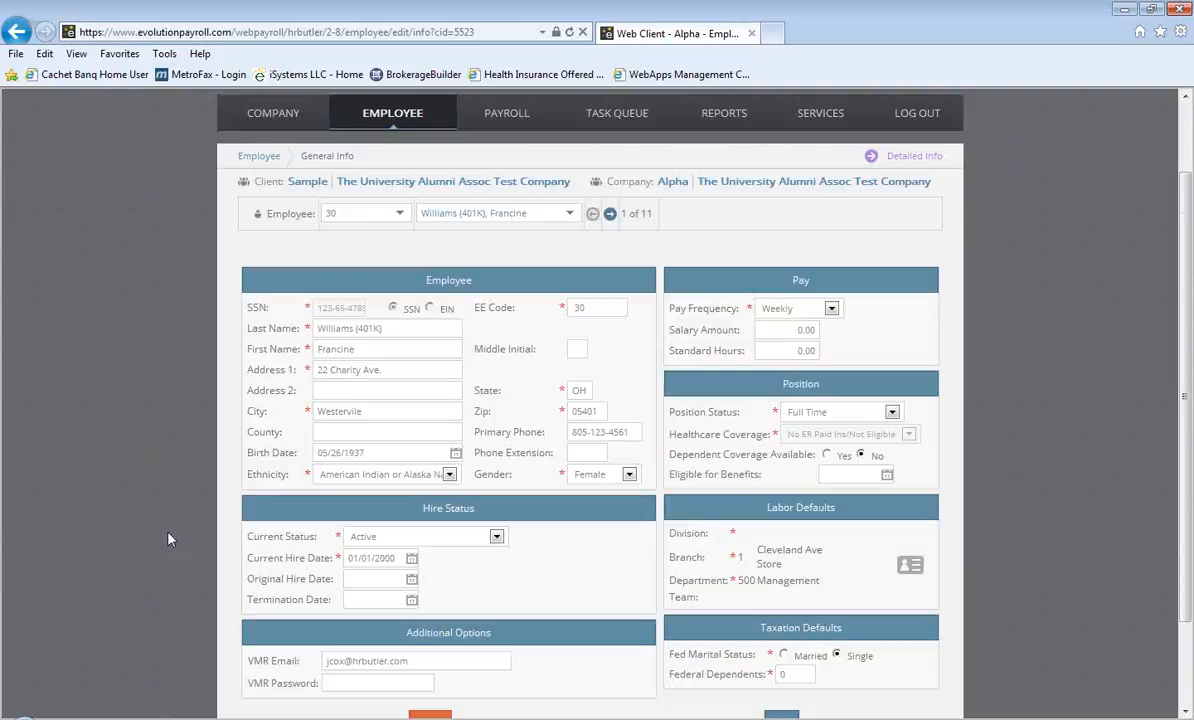
pyautogui.scroll(-3, 168, 541)
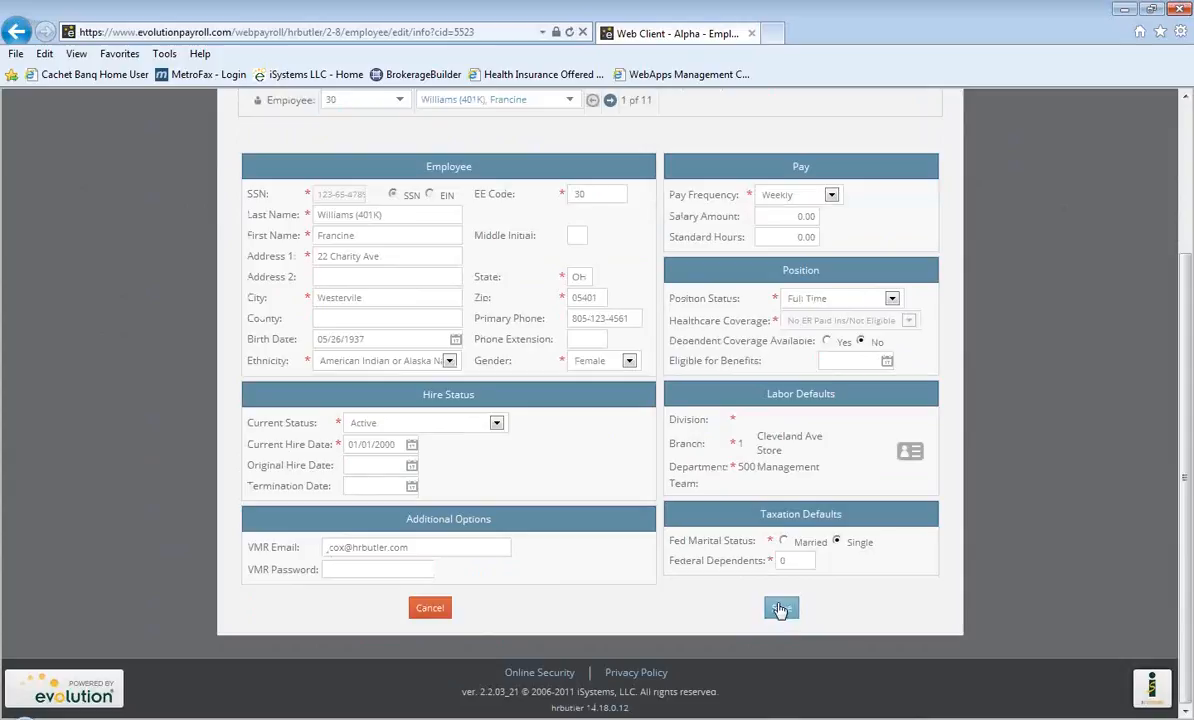
pyautogui.click(431, 610)
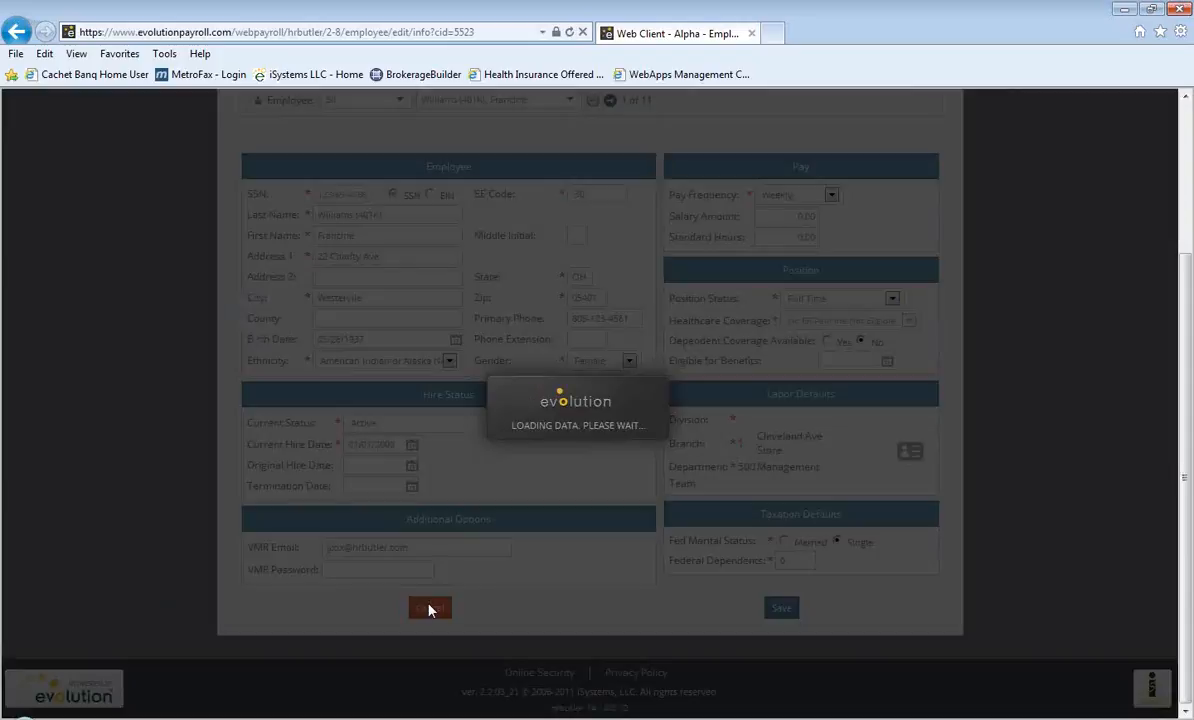
# Step: Open the employee's Direct Deposits page, start a new direct deposit account entry, and cancel it
pyautogui.scroll(3, 400, 560)
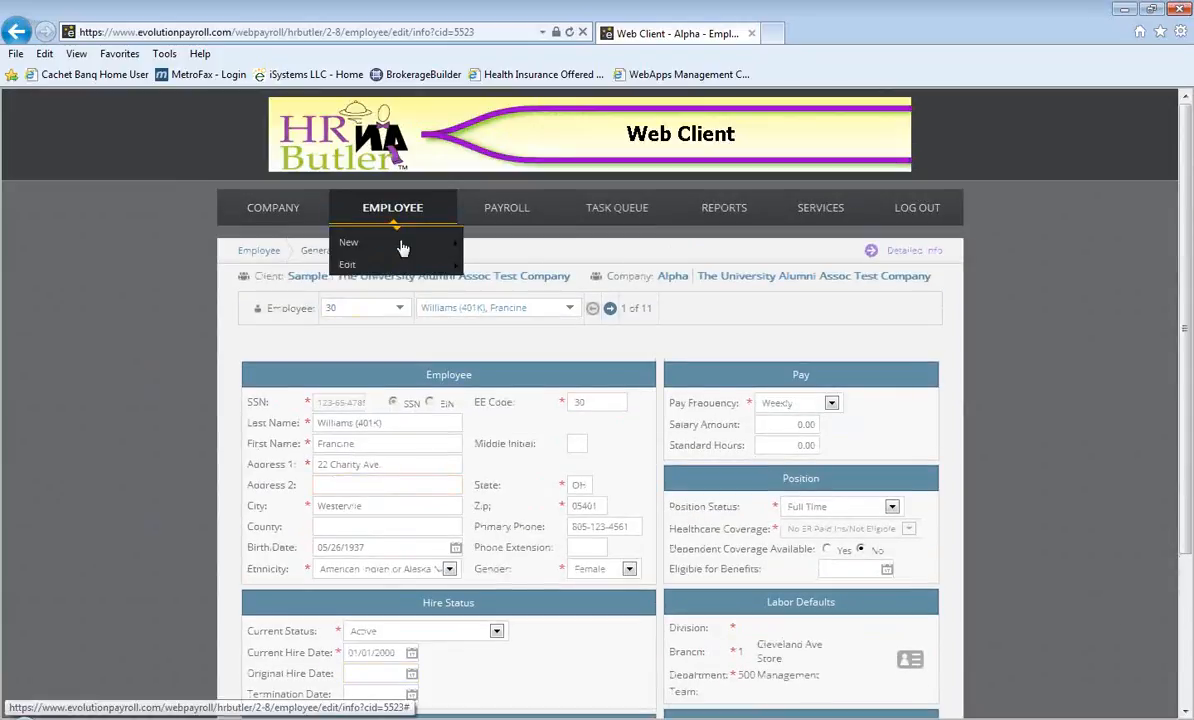
pyautogui.moveTo(400, 264)
pyautogui.click(527, 436)
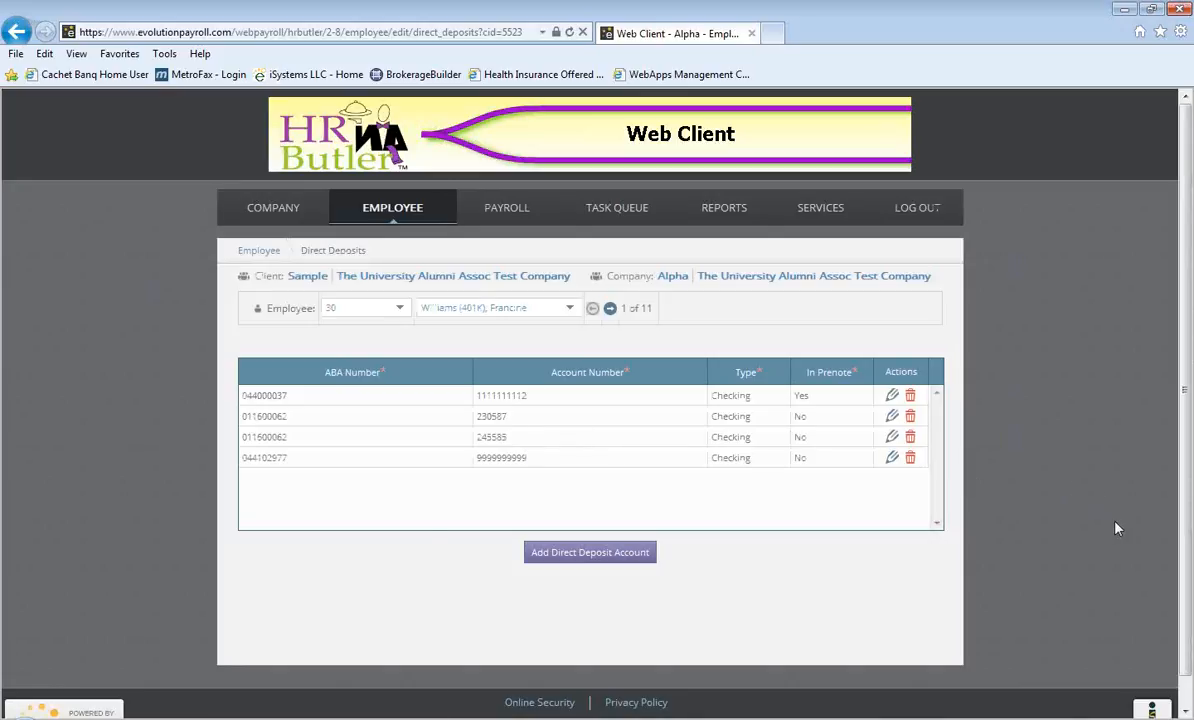
pyautogui.scroll(-1, 1117, 531)
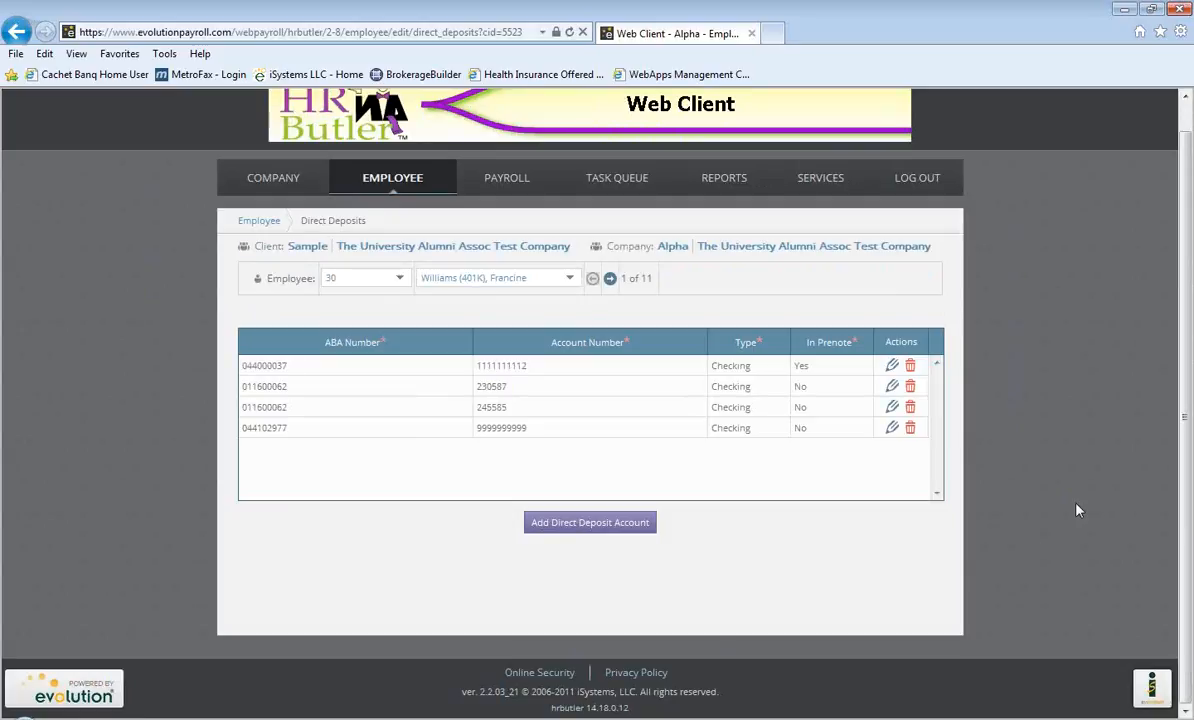
pyautogui.click(583, 521)
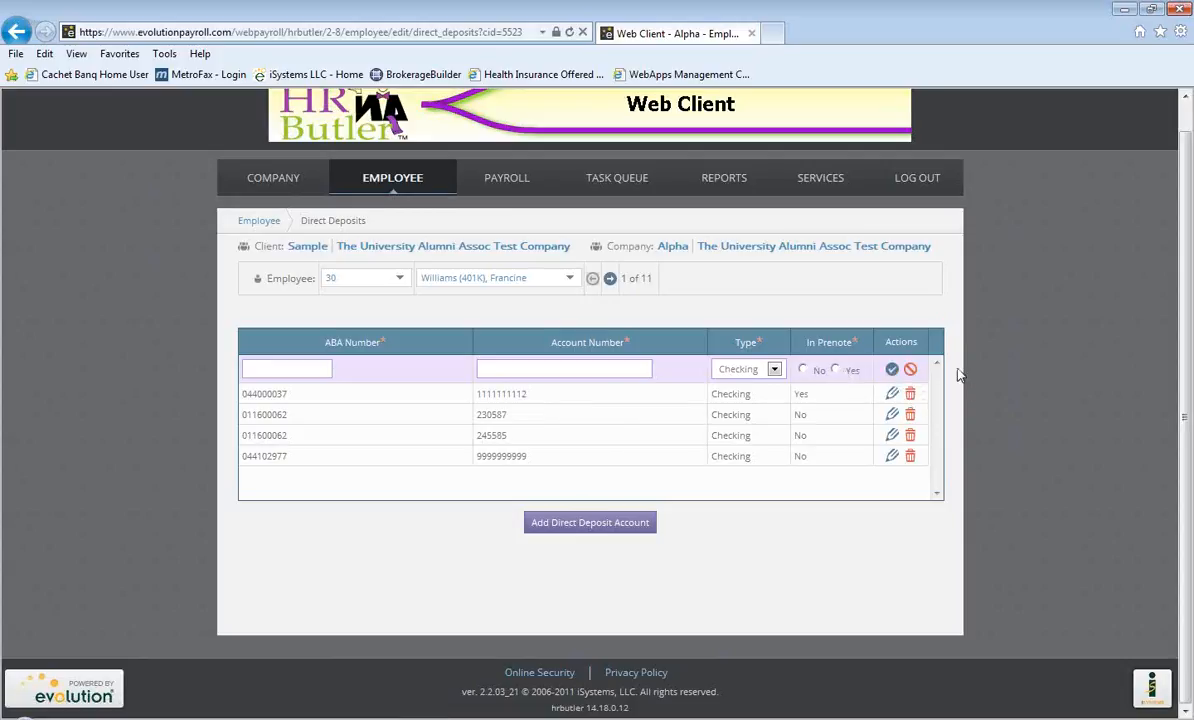
pyautogui.click(910, 370)
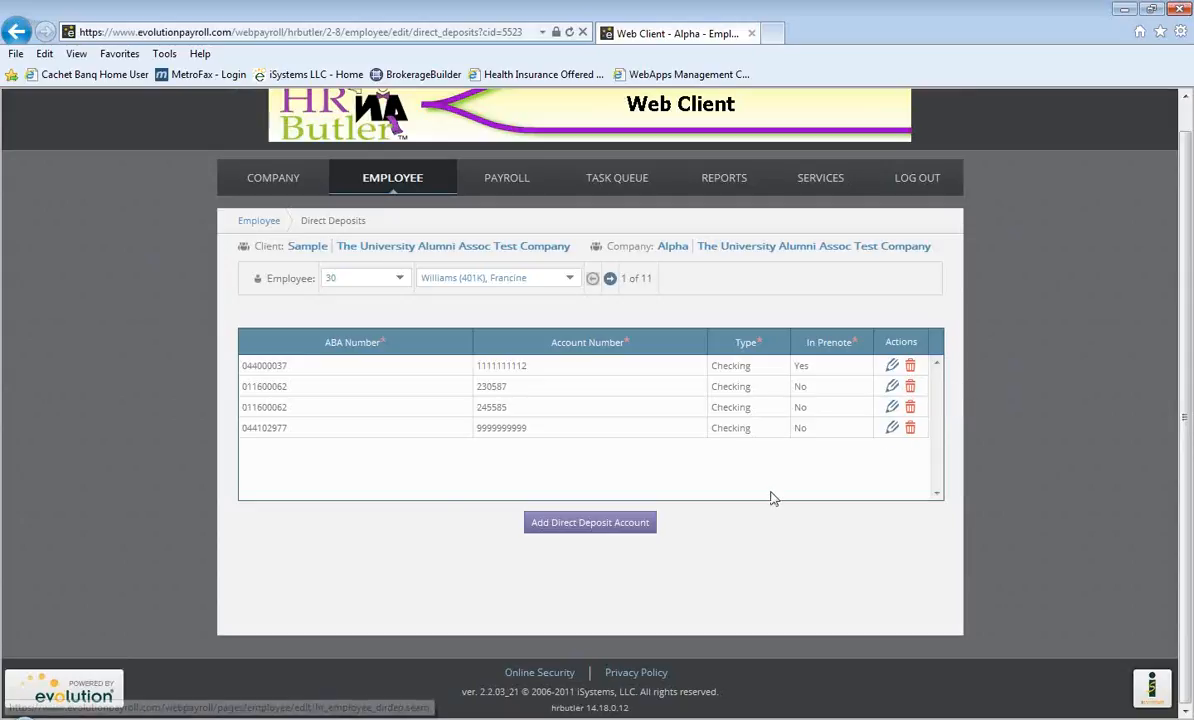
# Step: Open the current employee's Scheduled E/D page from the employee editing options
pyautogui.moveTo(376, 180)
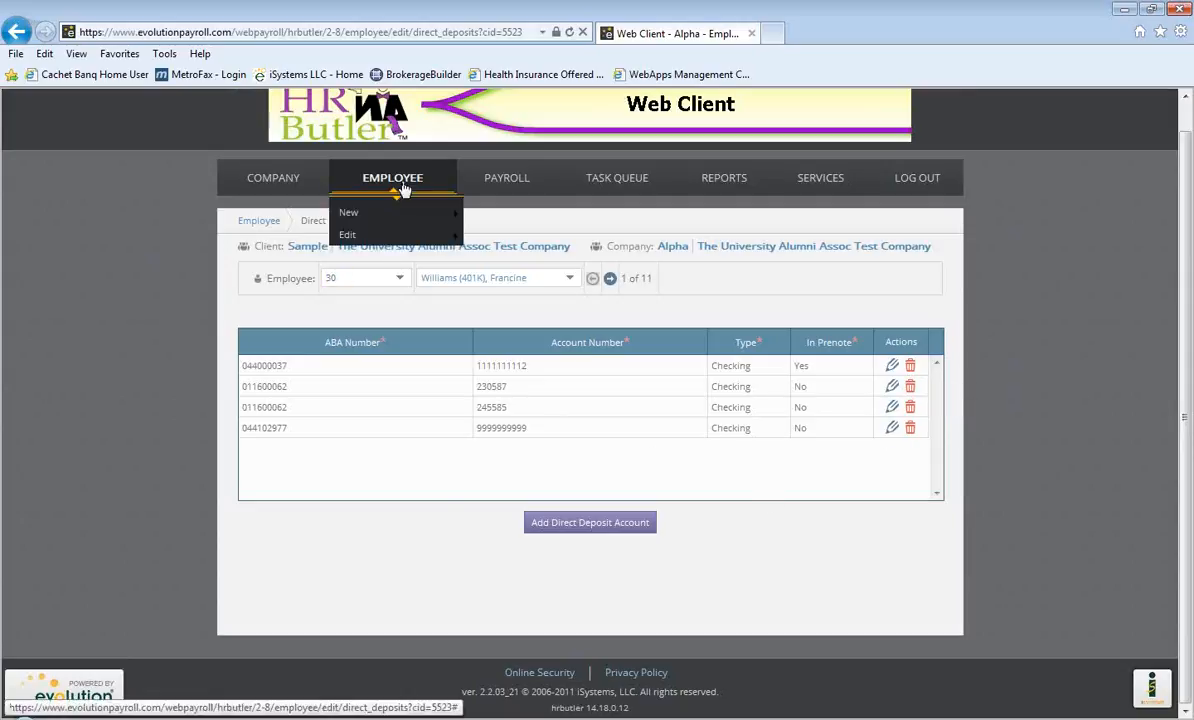
pyautogui.moveTo(391, 241)
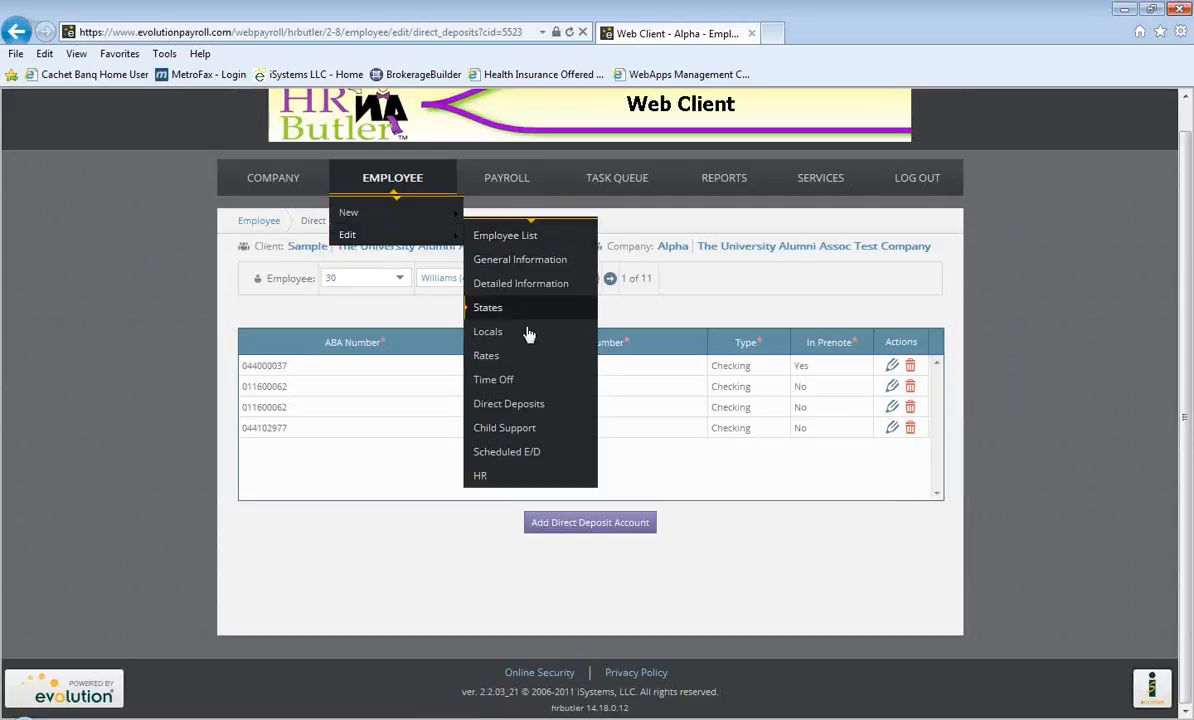
pyautogui.click(530, 455)
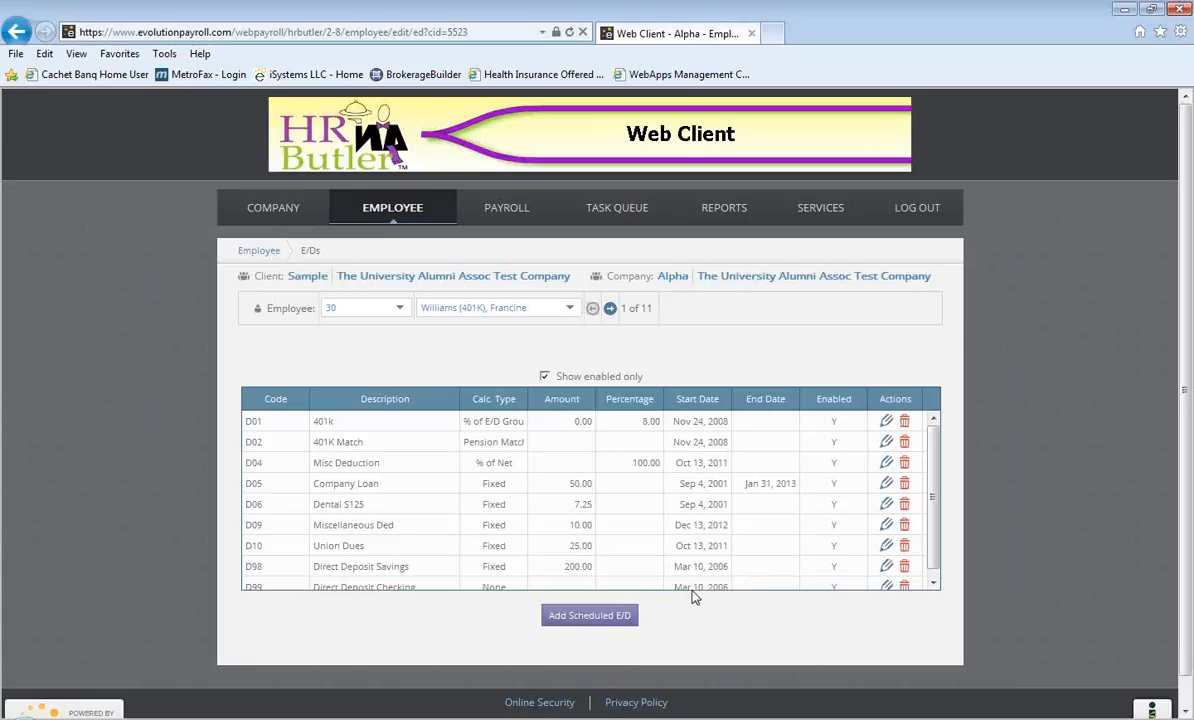
# Step: Start a new scheduled E/D for the employee with the code D99 - Direct Deposit Checking
pyautogui.click(576, 618)
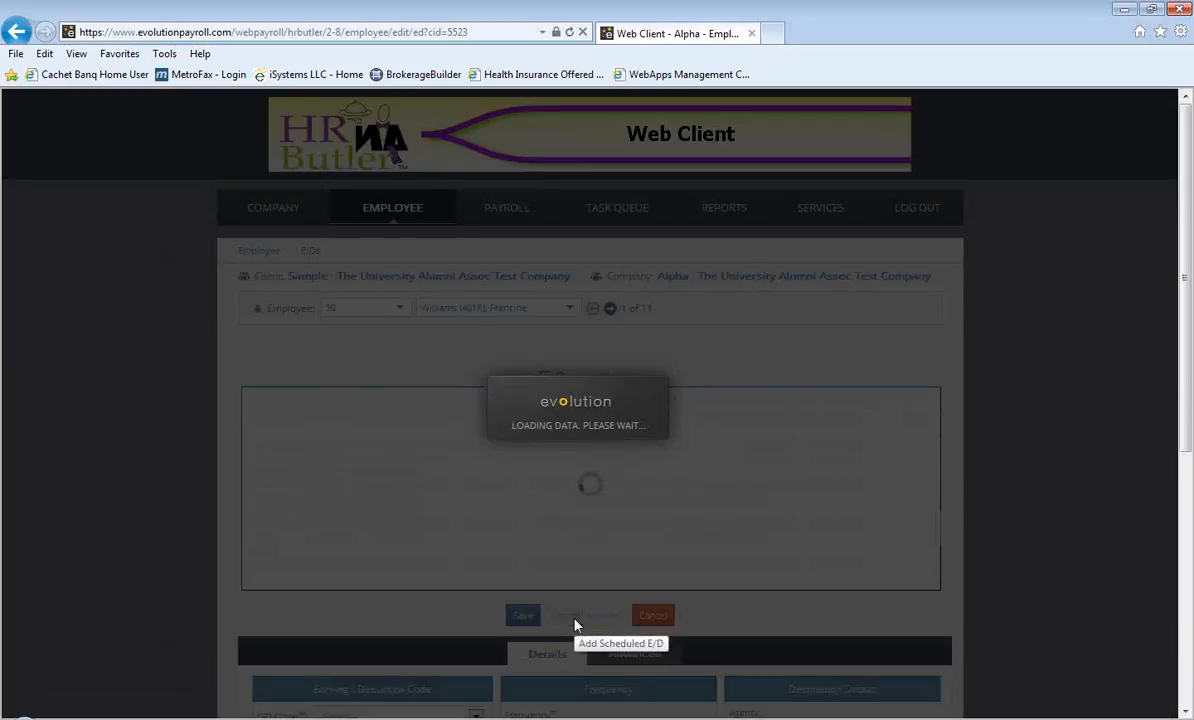
pyautogui.scroll(-3, 525, 560)
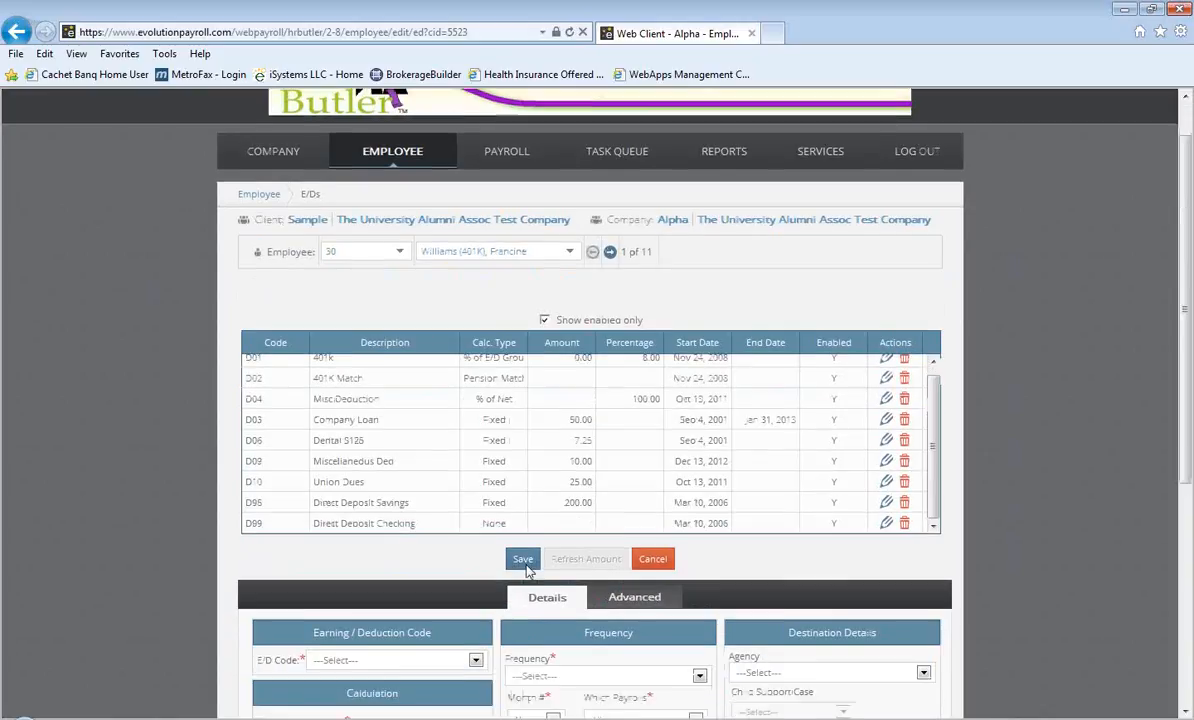
pyautogui.scroll(-1, 493, 455)
pyautogui.click(450, 339)
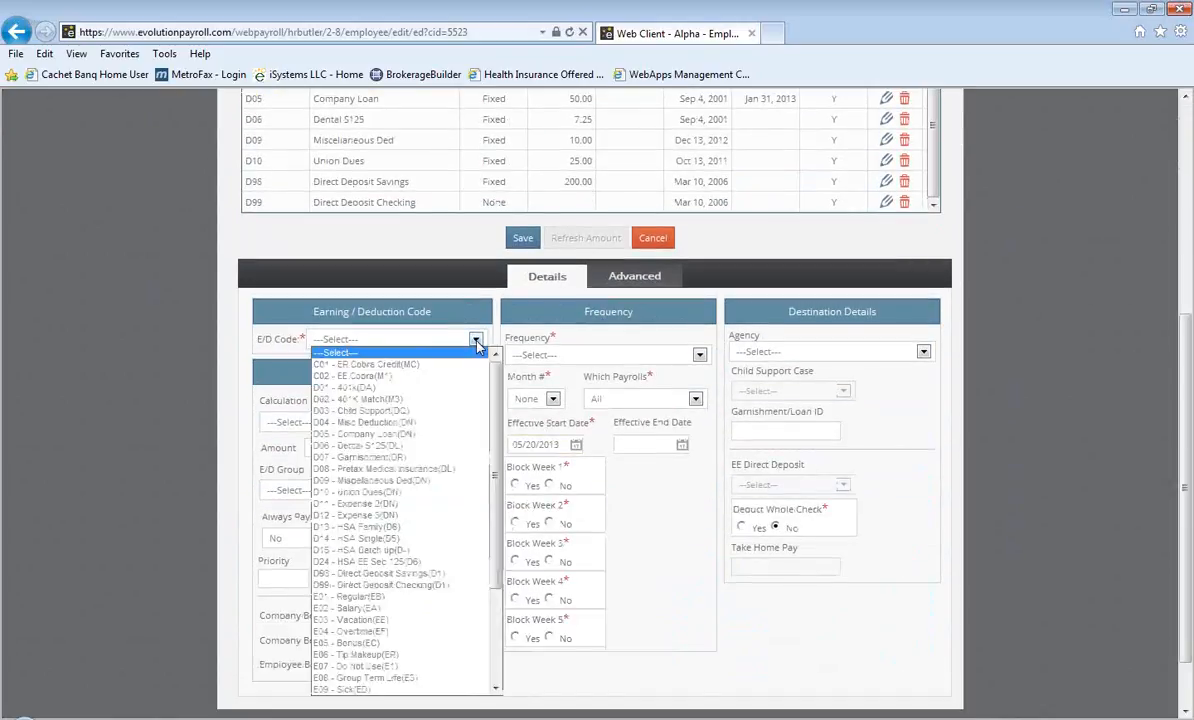
pyautogui.scroll(-2, 433, 570)
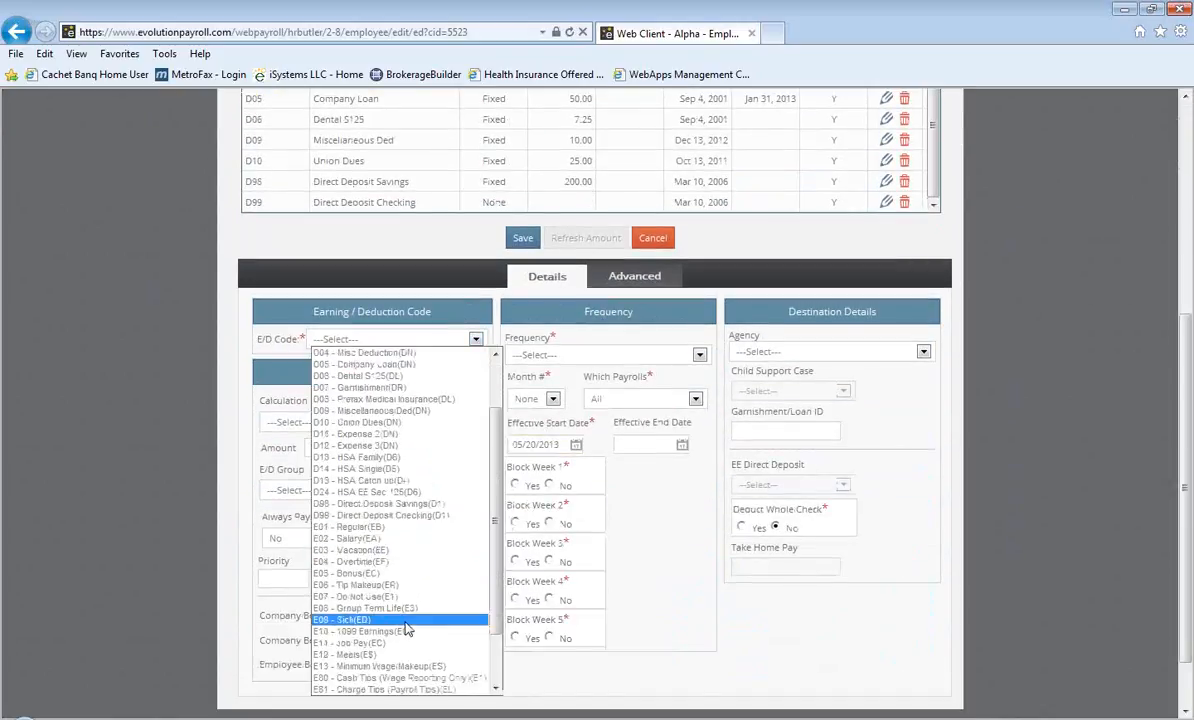
pyautogui.click(405, 516)
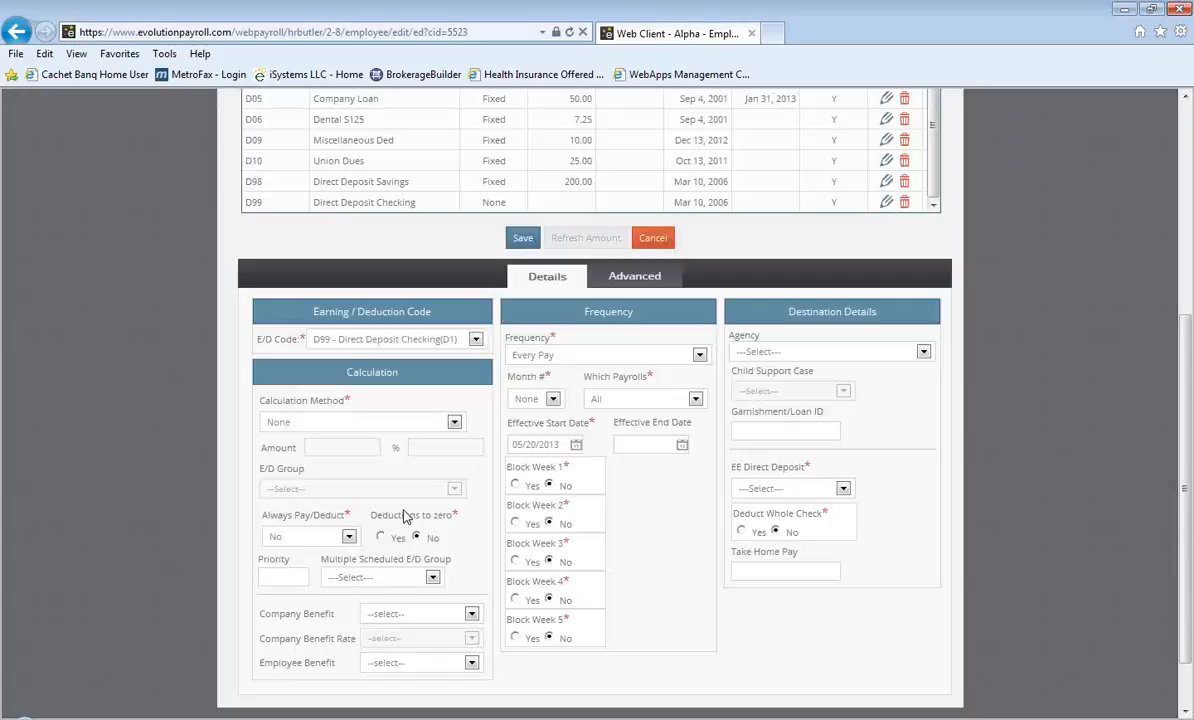
# Step: Assign one of the employee's direct deposit accounts, set a Fixed calculation method with an amount of 150, and cancel the new scheduled E/D
pyautogui.scroll(-2, 520, 455)
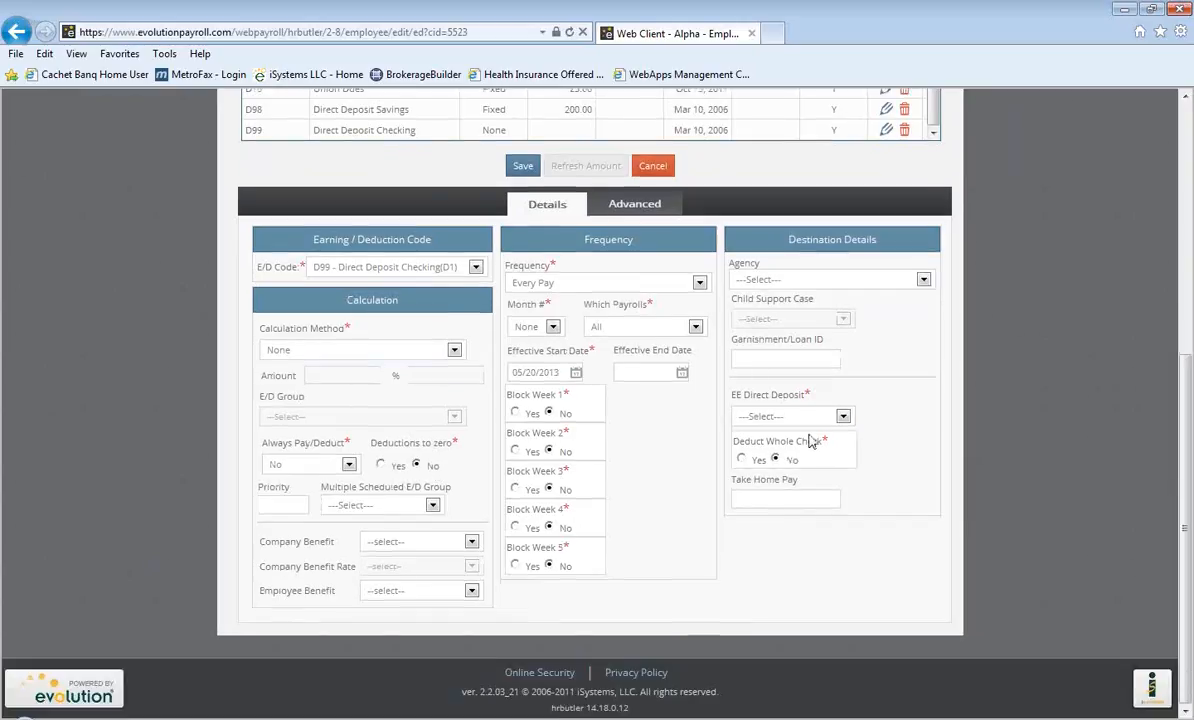
pyautogui.click(845, 416)
pyautogui.click(818, 464)
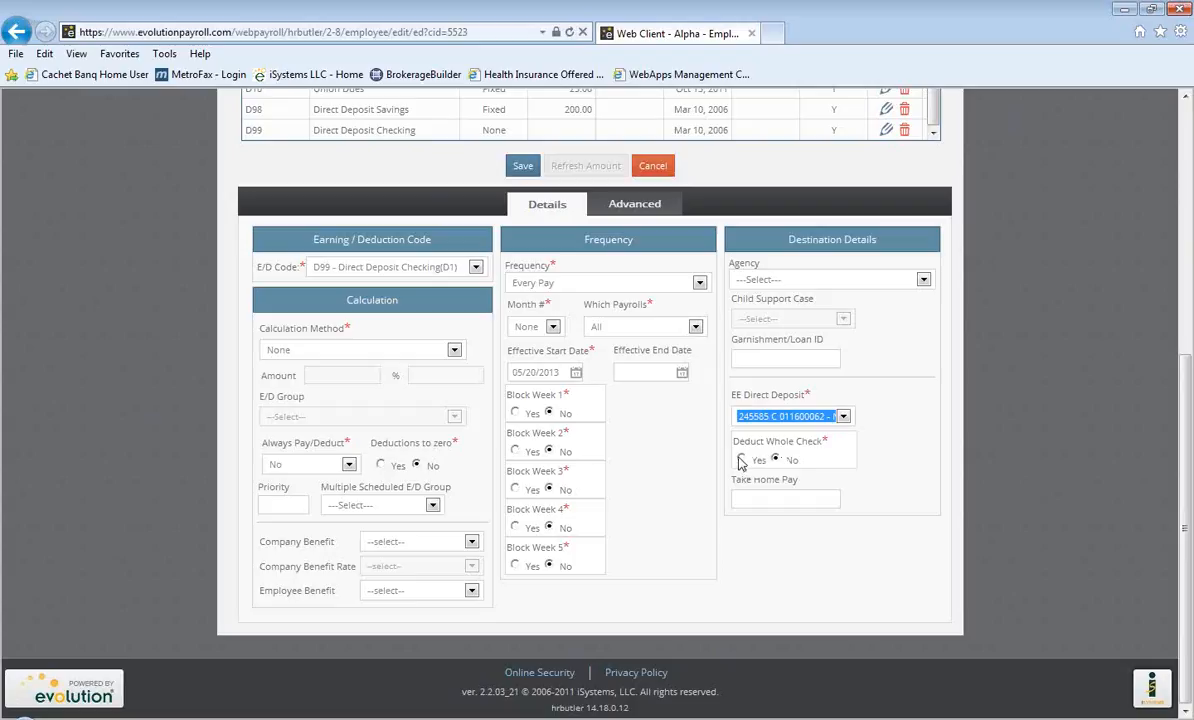
pyautogui.click(455, 352)
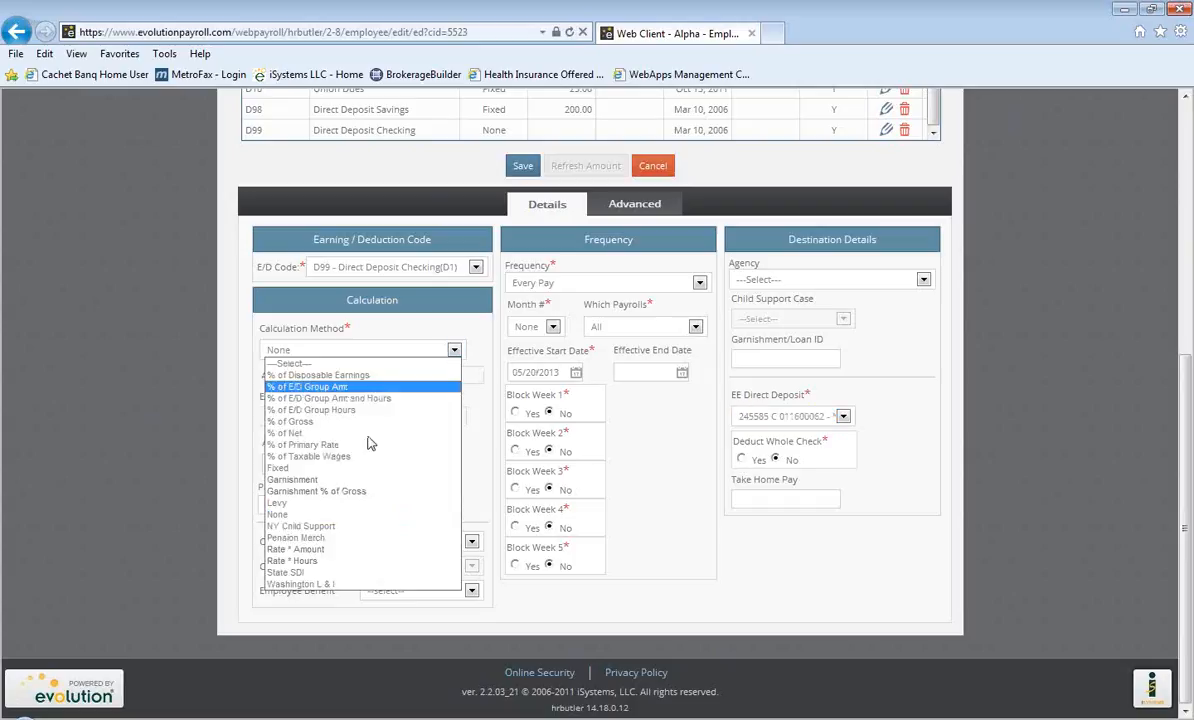
pyautogui.click(310, 469)
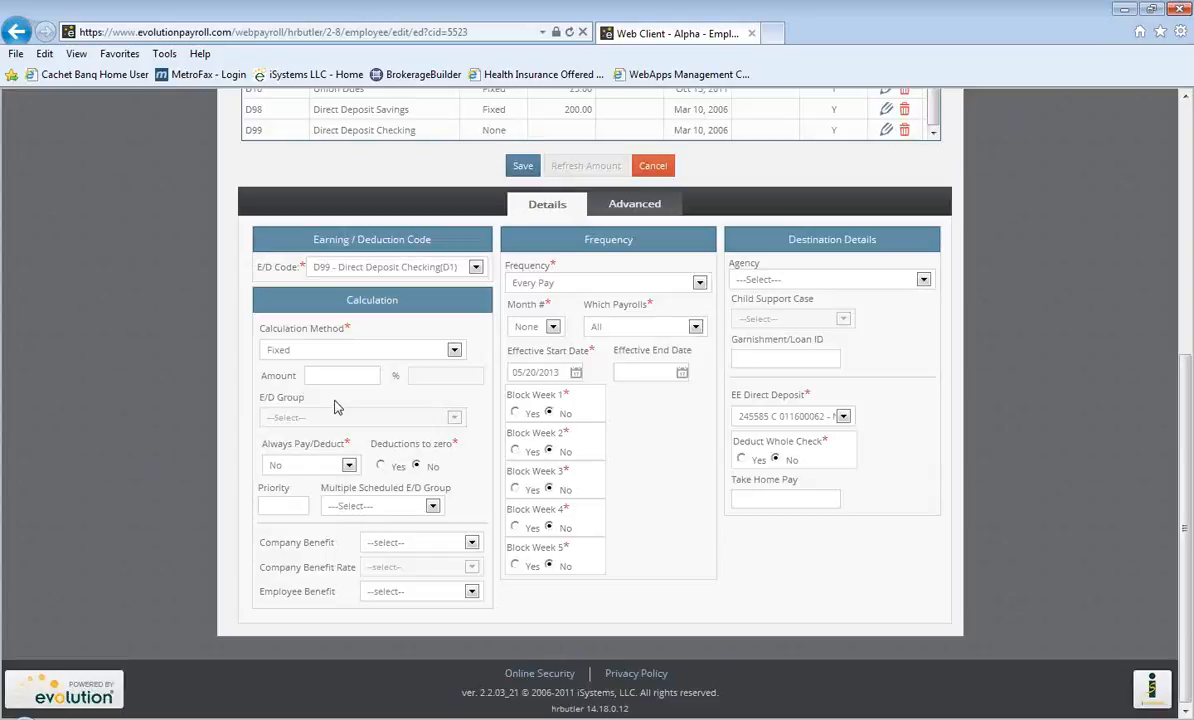
pyautogui.click(335, 375)
pyautogui.write('150')
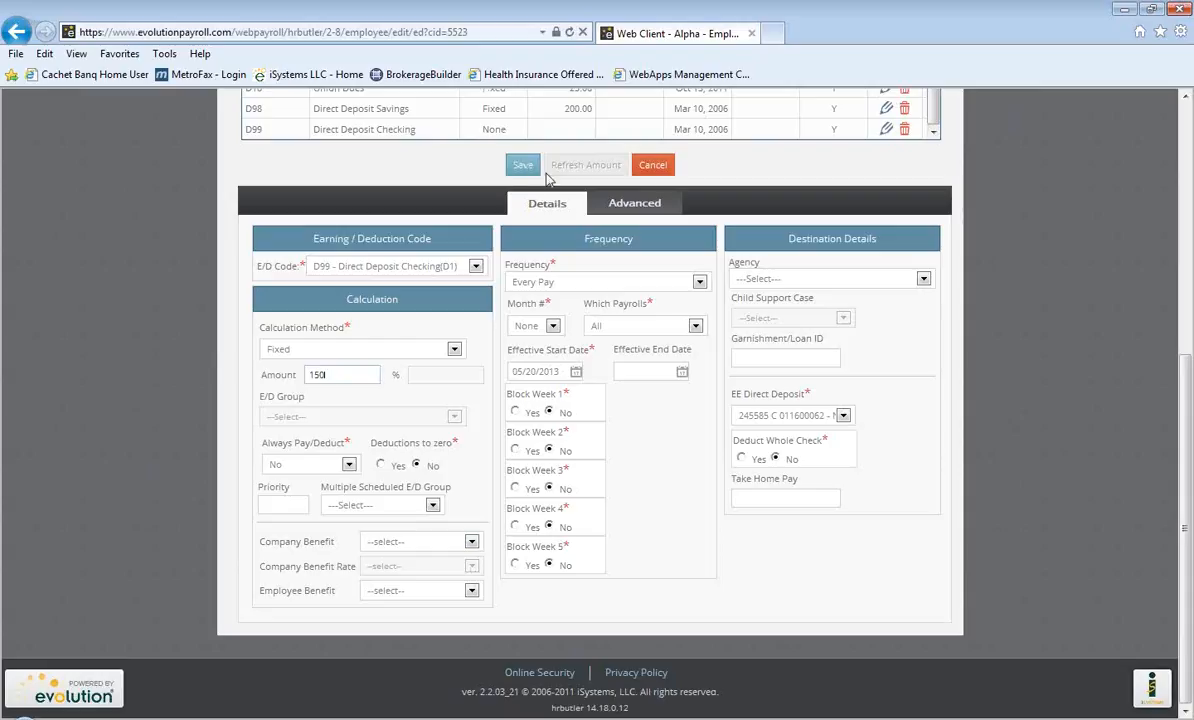
pyautogui.click(658, 166)
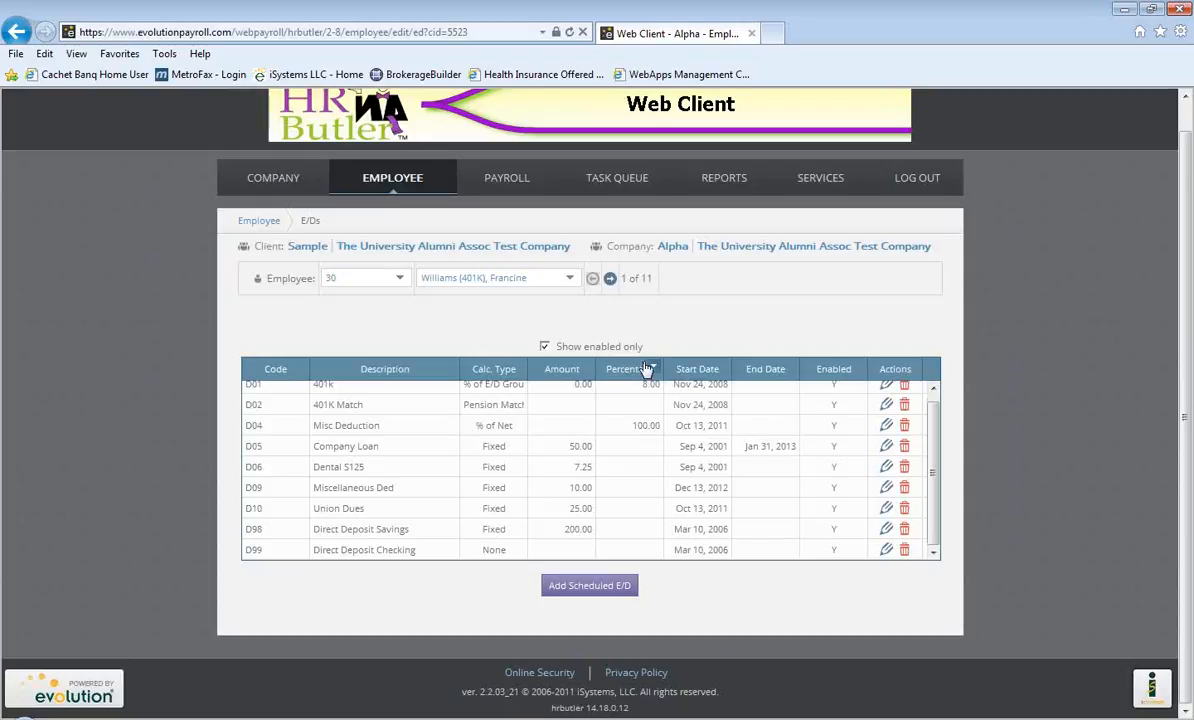
# Step: Edit the D98 Direct Deposit Savings entry, select a different EE direct deposit account, and cancel the change
pyautogui.click(887, 530)
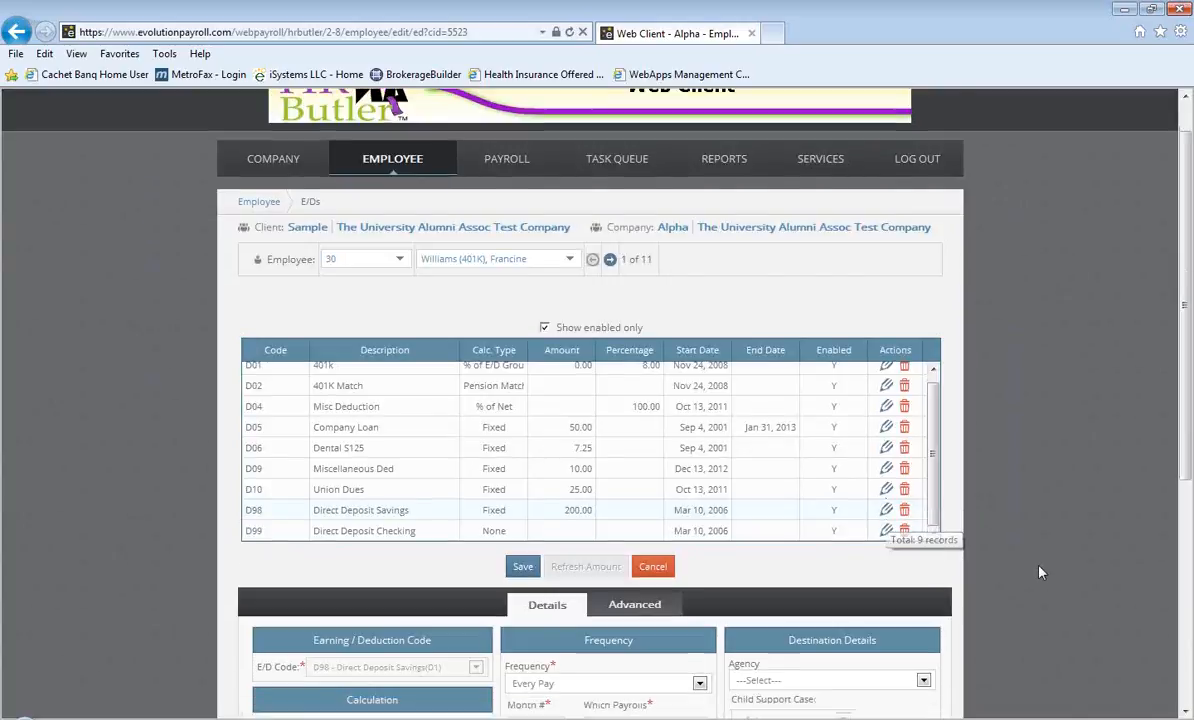
pyautogui.scroll(-5, 967, 522)
pyautogui.click(843, 416)
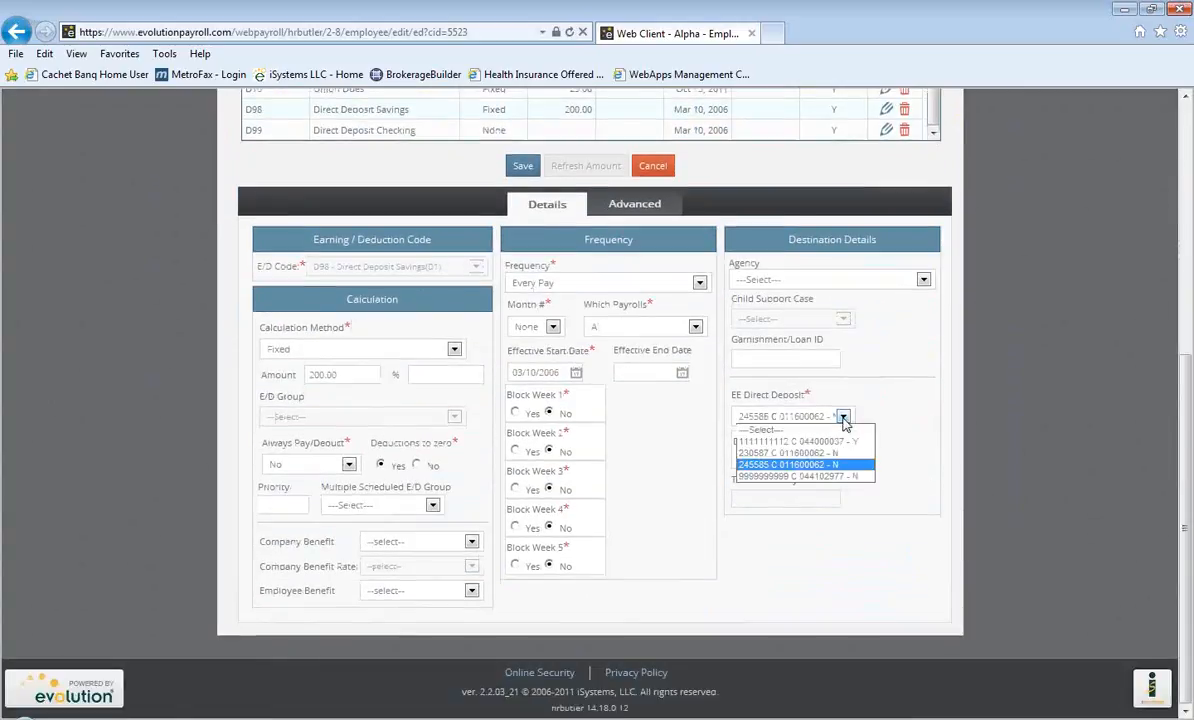
pyautogui.click(841, 456)
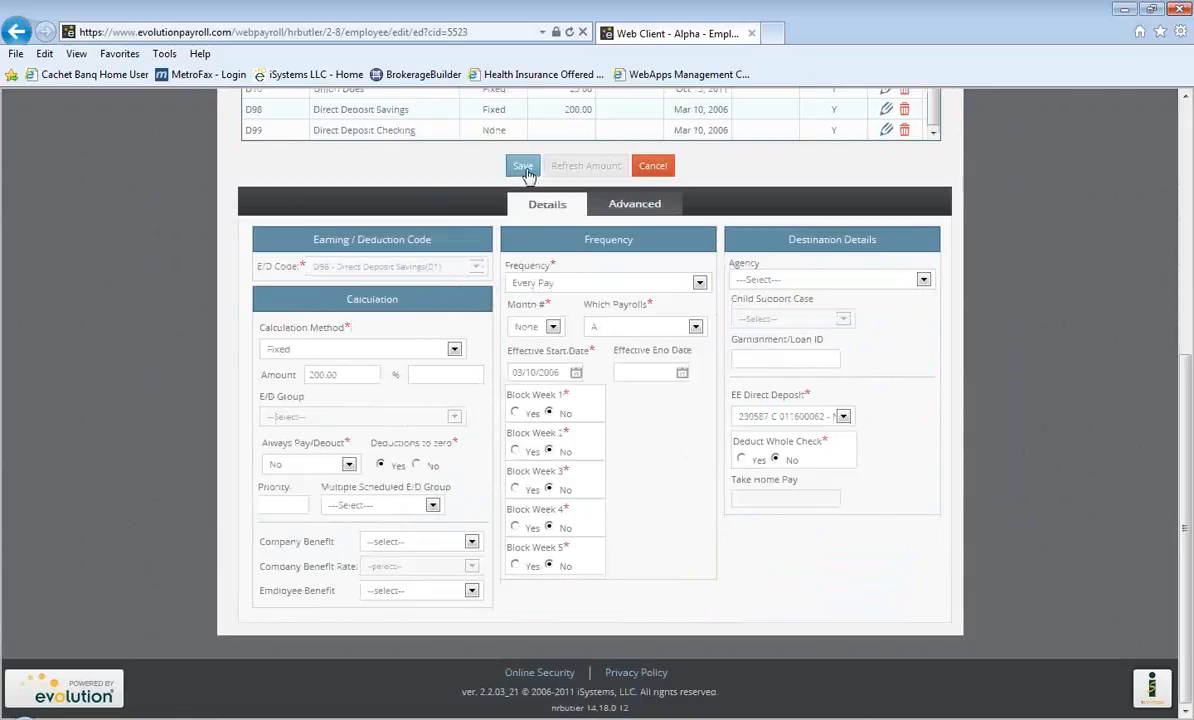
pyautogui.click(655, 168)
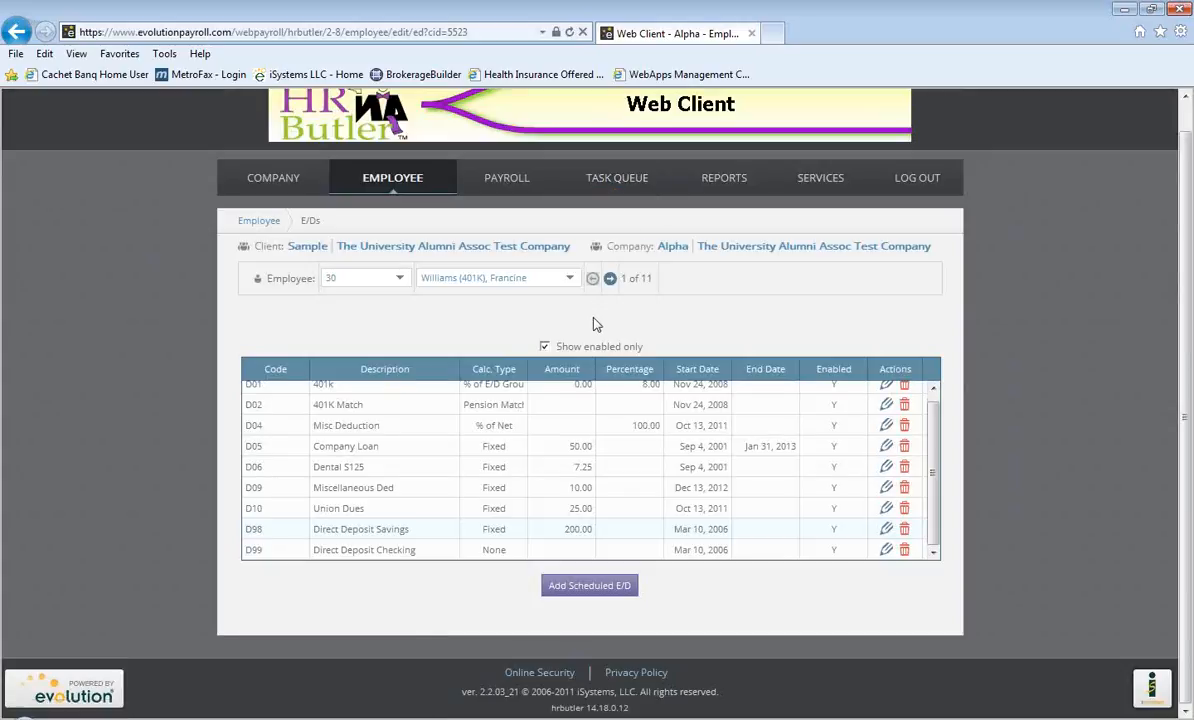
# Step: Edit the D09 Miscellaneous Ded entry, set its effective end date to 05/20/2013, and cancel the change
pyautogui.scroll(1, 593, 324)
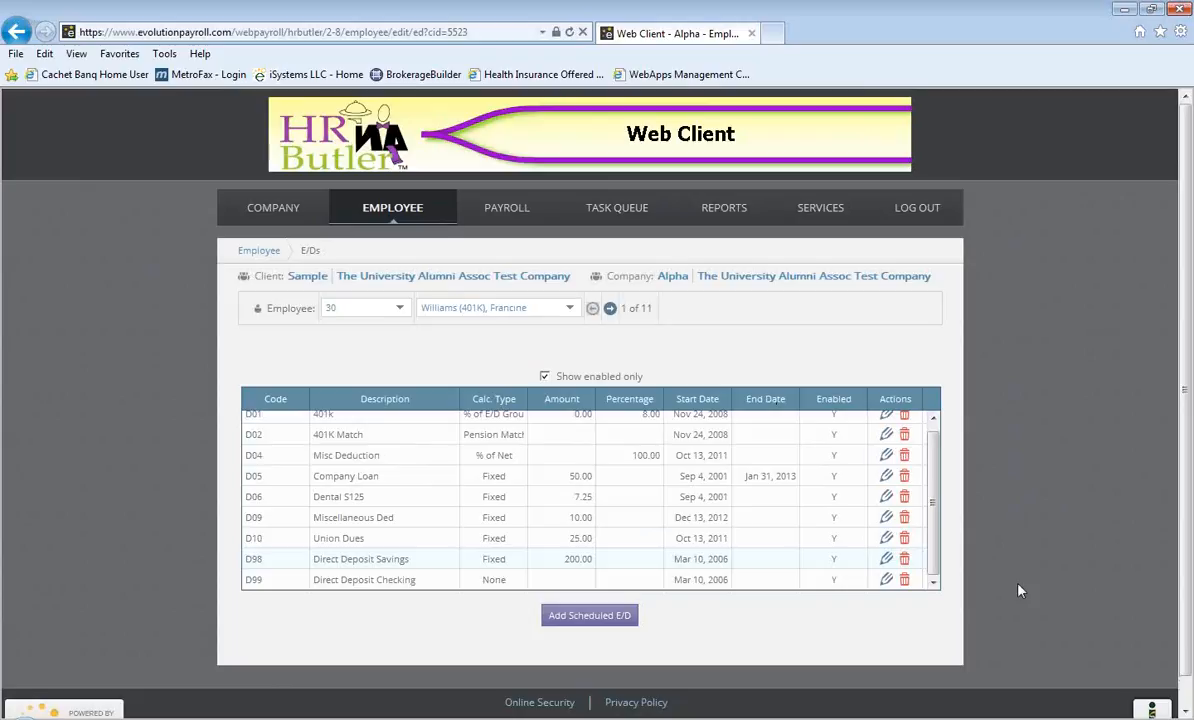
pyautogui.click(886, 518)
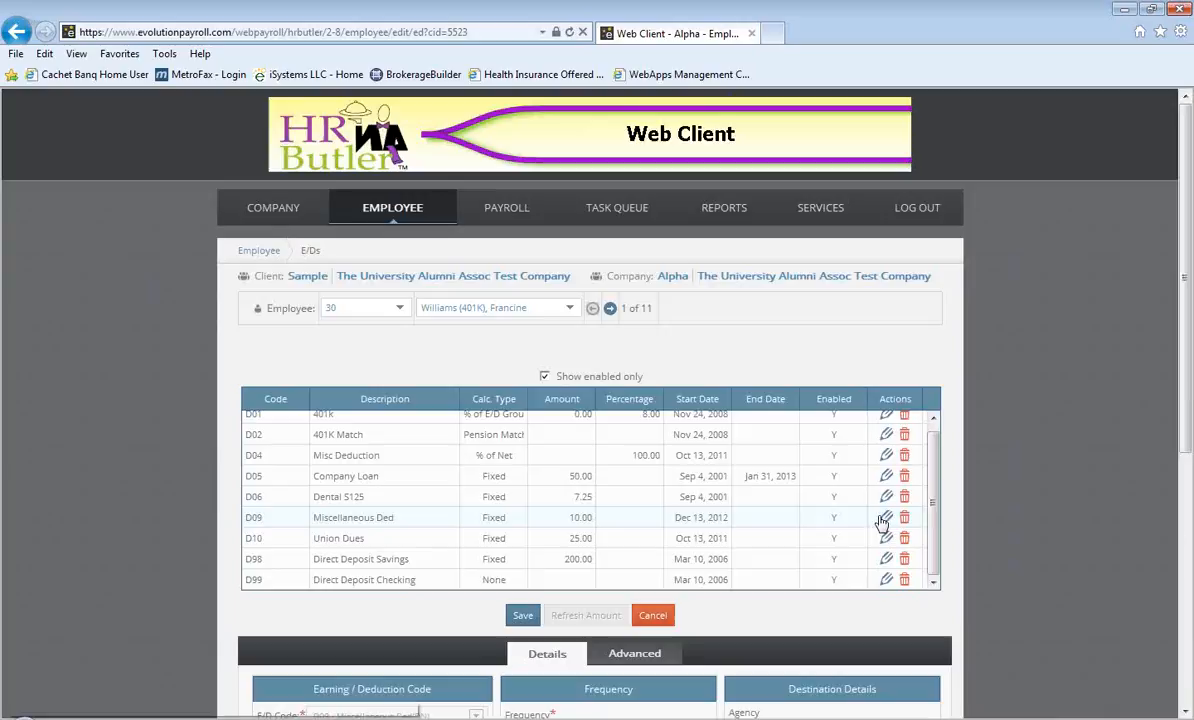
pyautogui.scroll(-4, 860, 565)
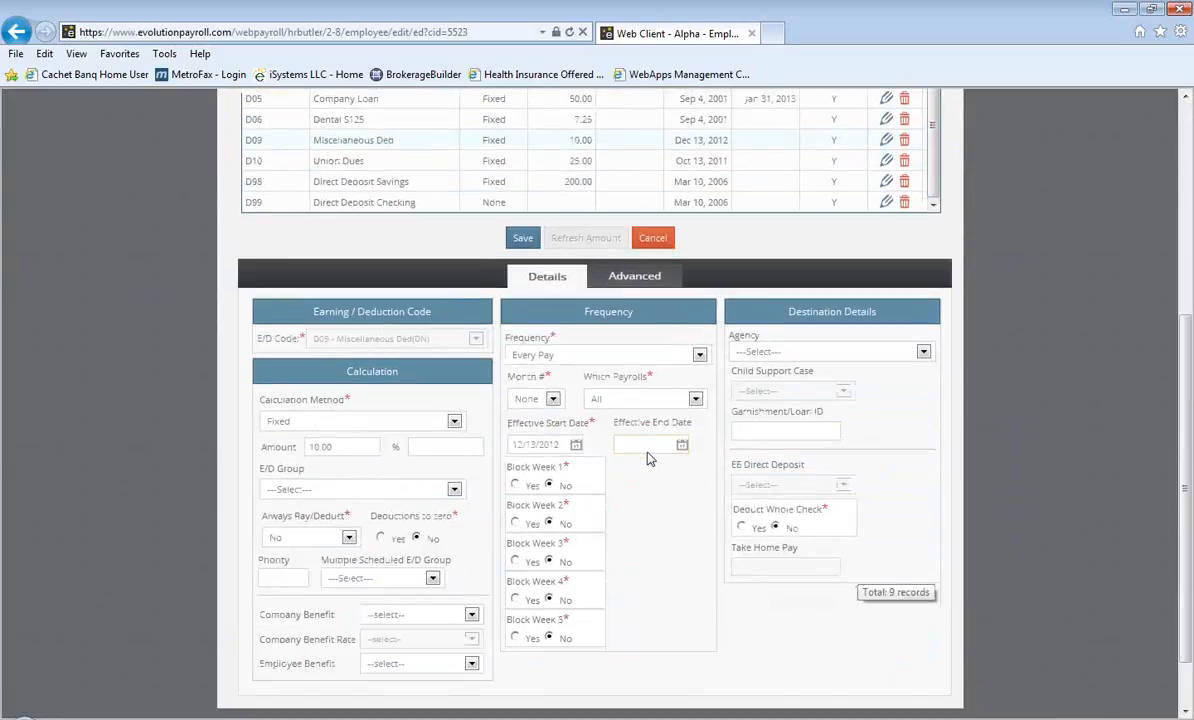
pyautogui.click(642, 449)
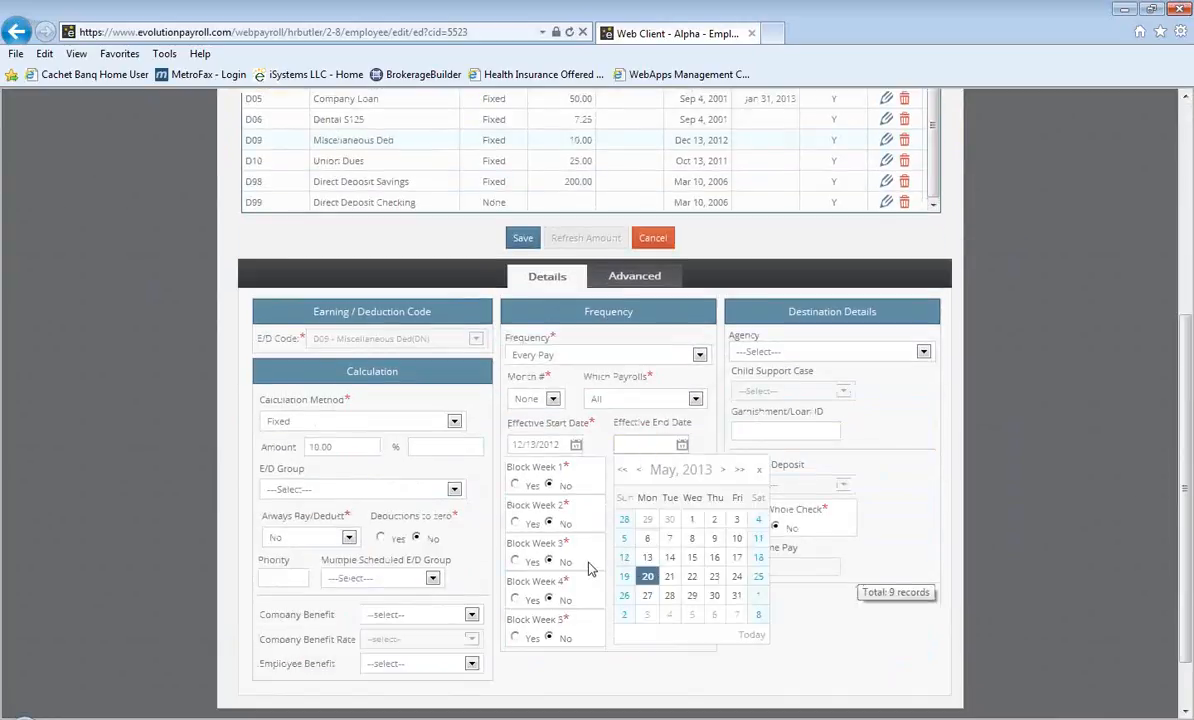
pyautogui.click(647, 576)
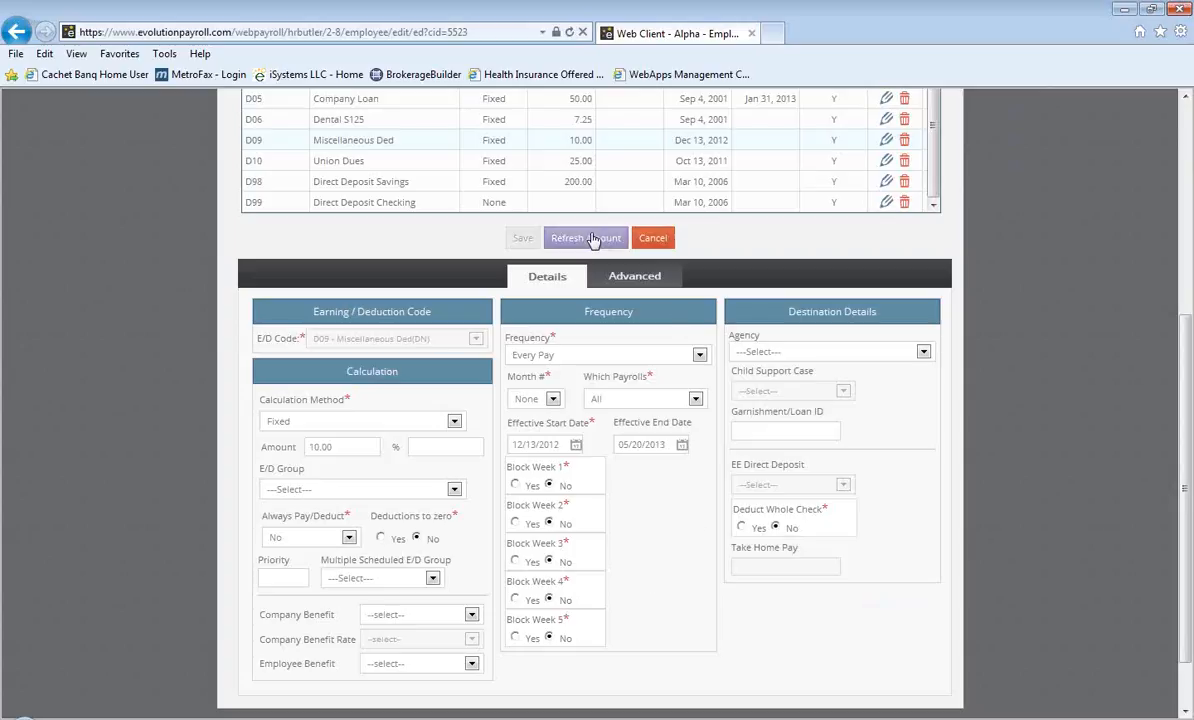
pyautogui.scroll(-1, 632, 470)
pyautogui.scroll(2, 632, 470)
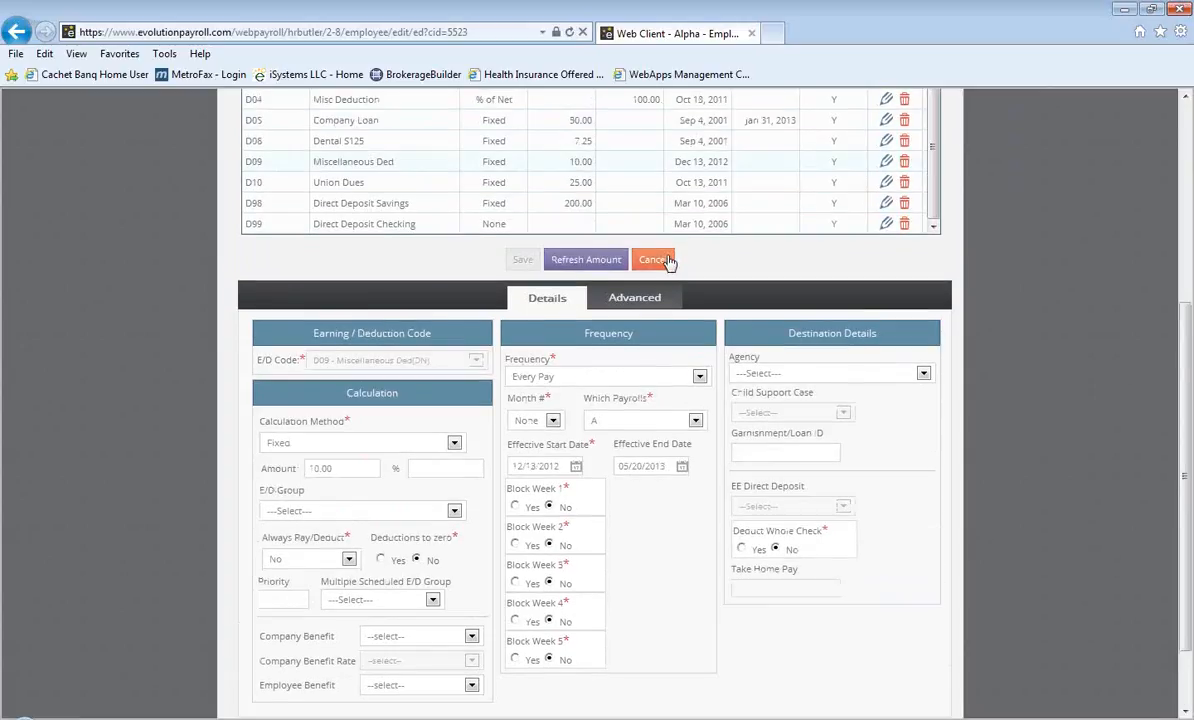
pyautogui.click(670, 260)
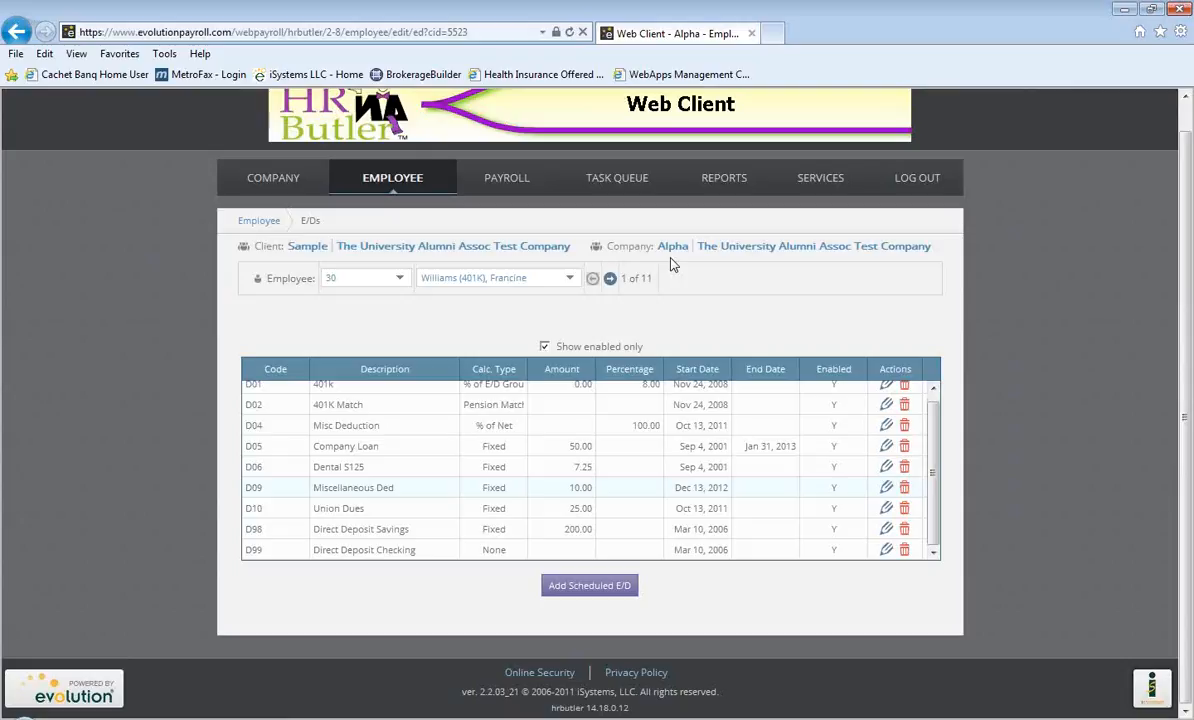
# Step: Create a new payroll with check date 05/24/2013 and period 05/11/2013 to 05/17/2013, keeping the default parameters
pyautogui.moveTo(507, 185)
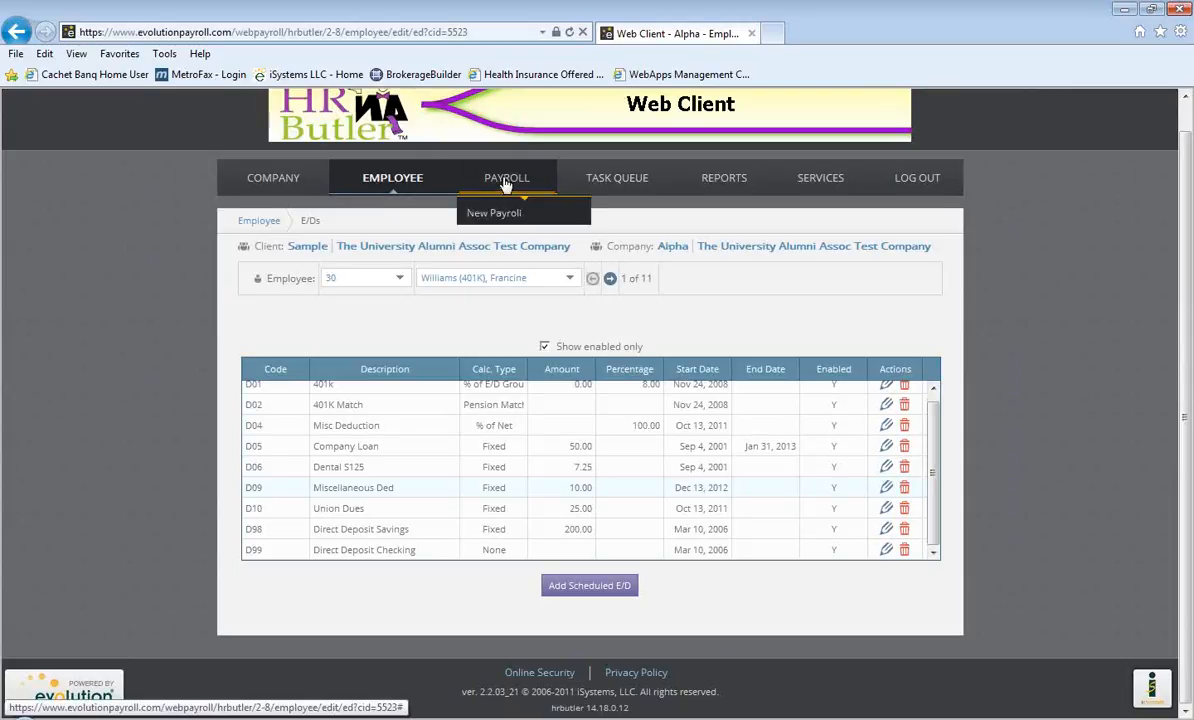
pyautogui.click(500, 212)
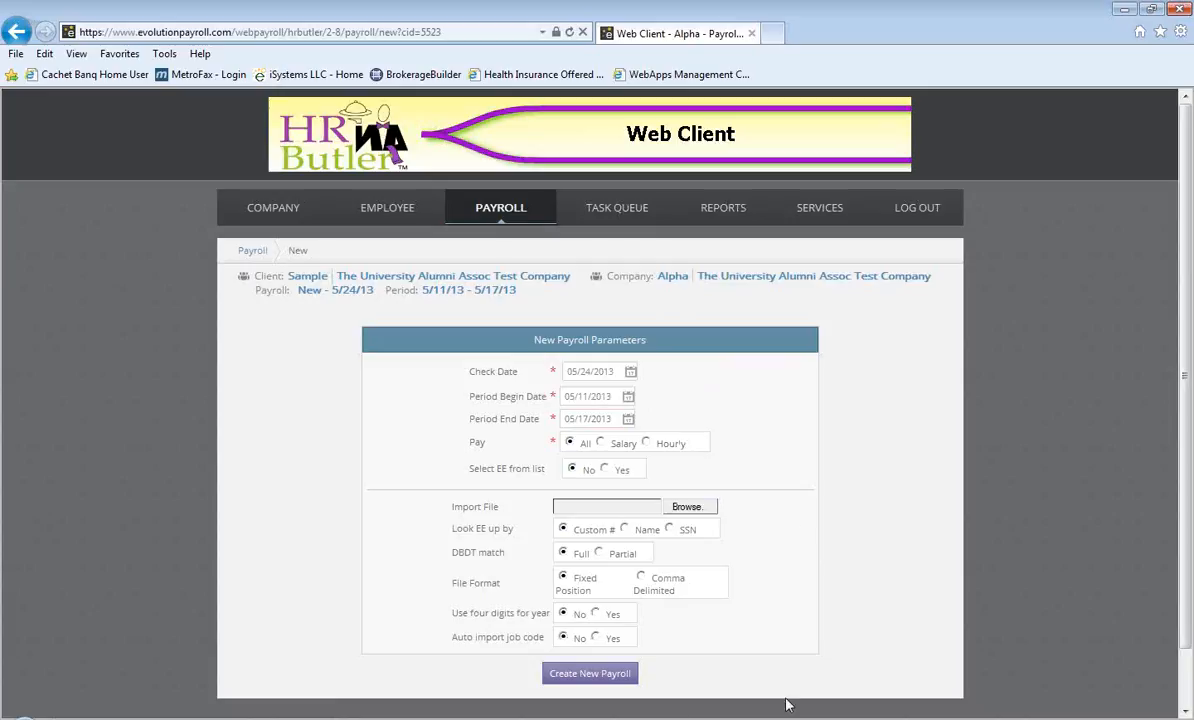
pyautogui.click(621, 676)
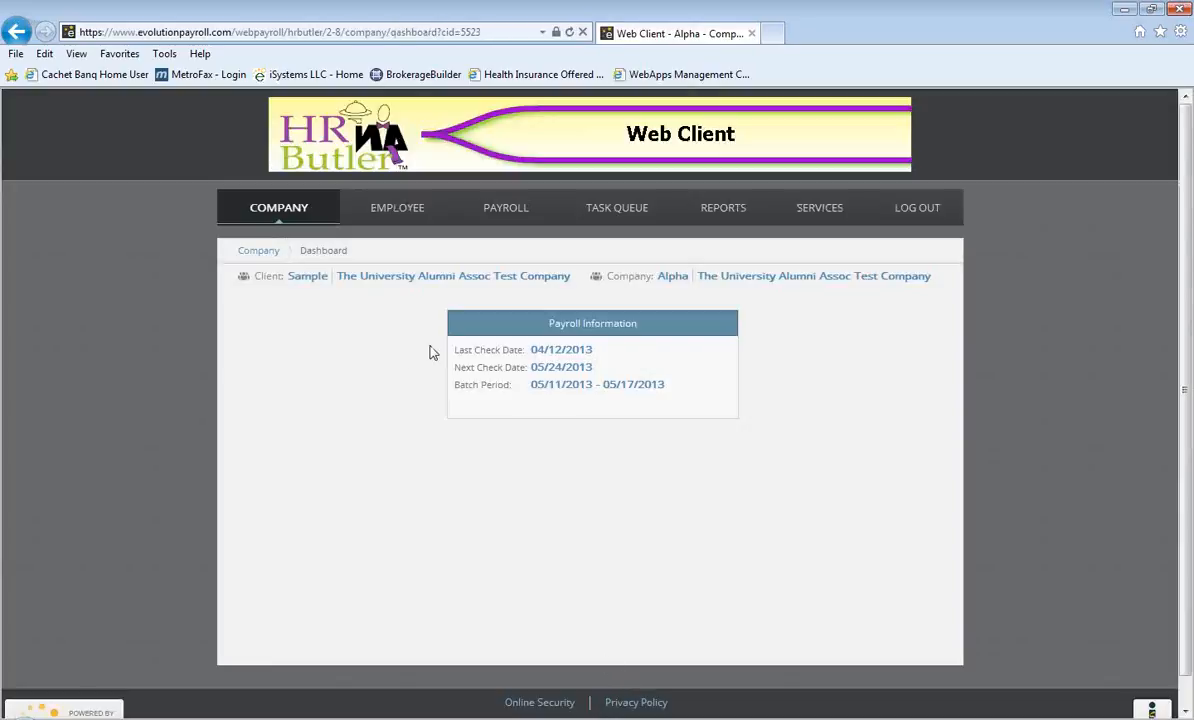
# Step: Open Quick Entry for the payroll and view the sorting options without changing the sort order
pyautogui.moveTo(528, 210)
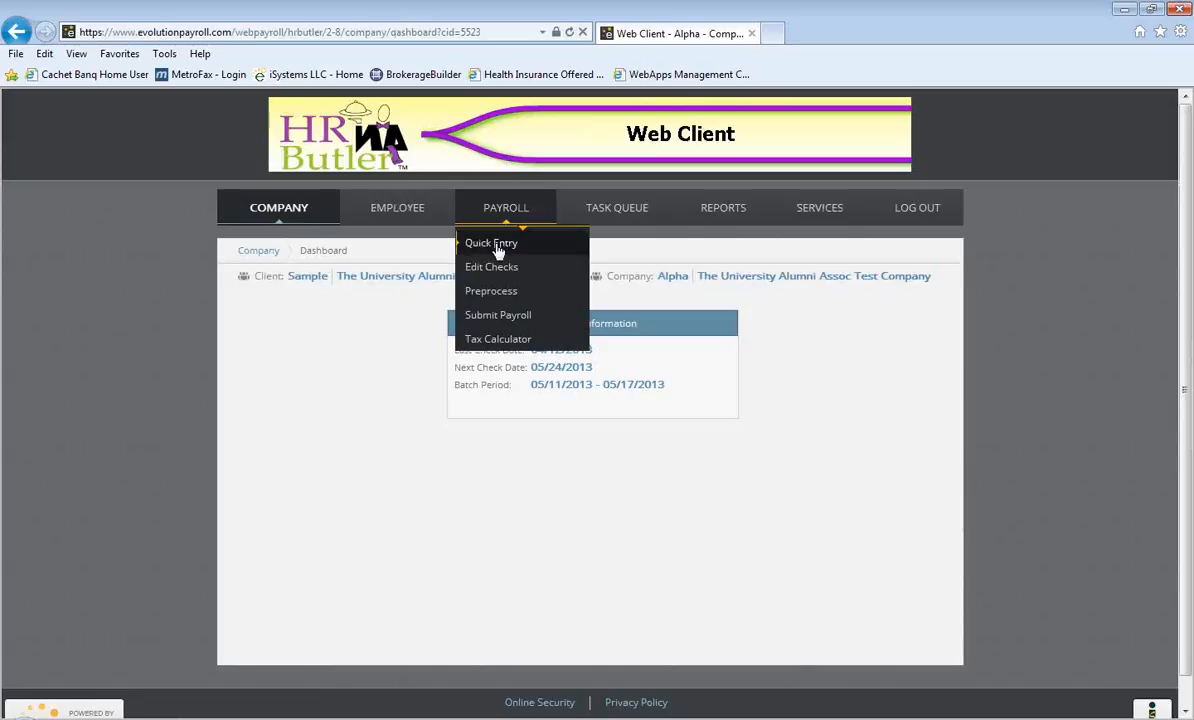
pyautogui.click(497, 247)
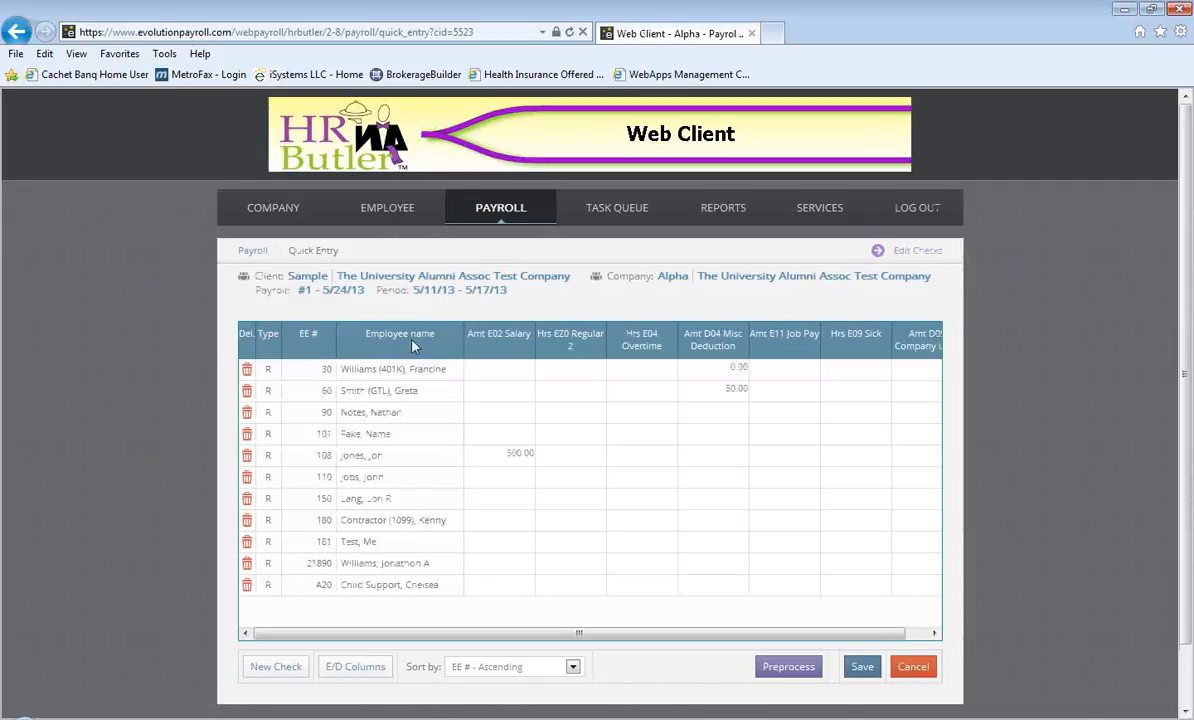
pyautogui.click(574, 668)
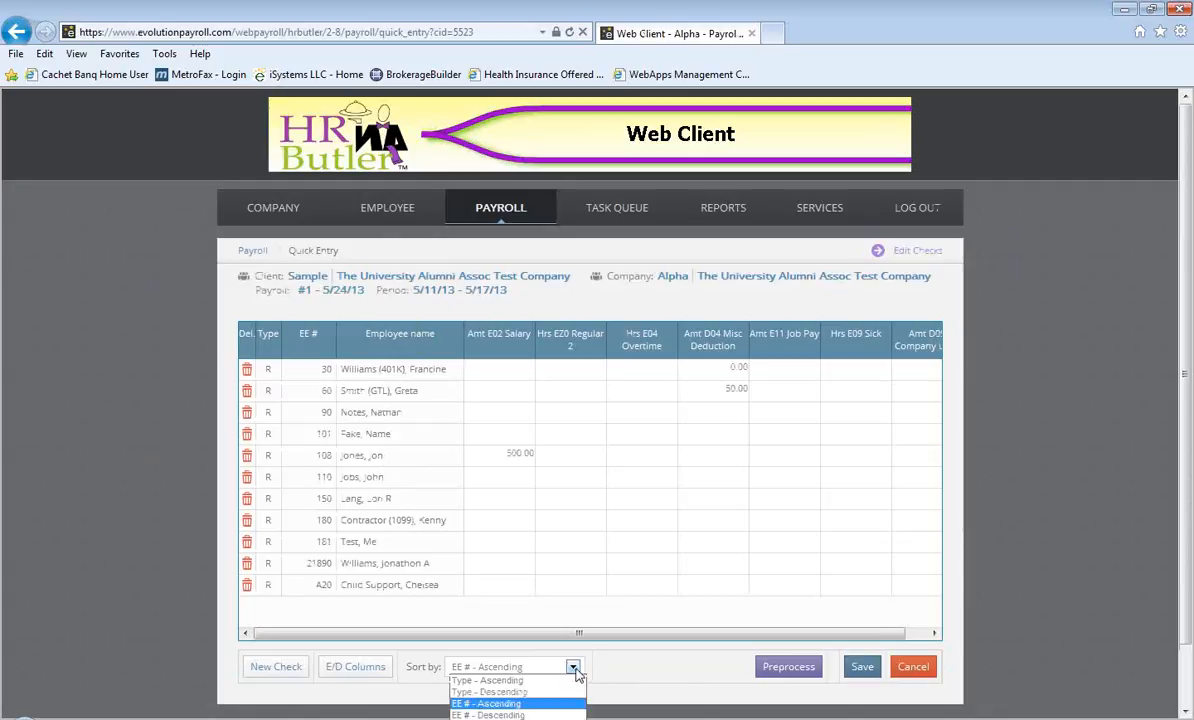
pyautogui.click(686, 688)
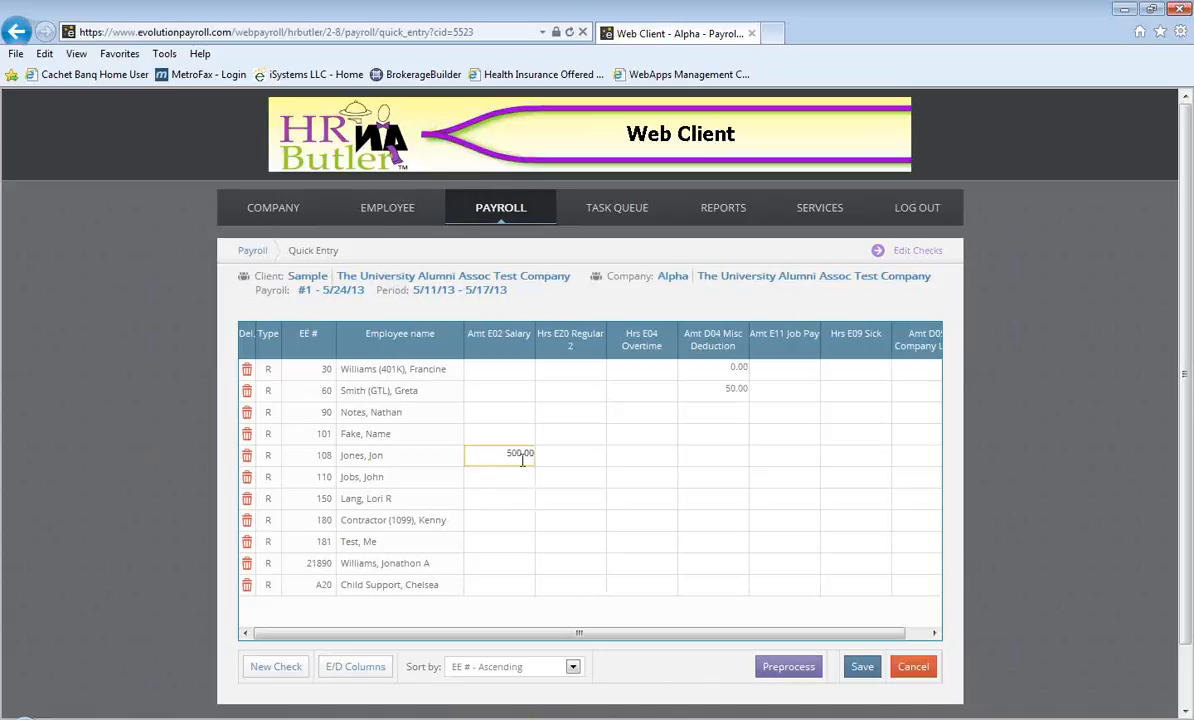
# Step: Delete the check of the sixth employee in the Quick Entry grid and confirm the deletion
pyautogui.moveTo(522, 460)
pyautogui.click(246, 477)
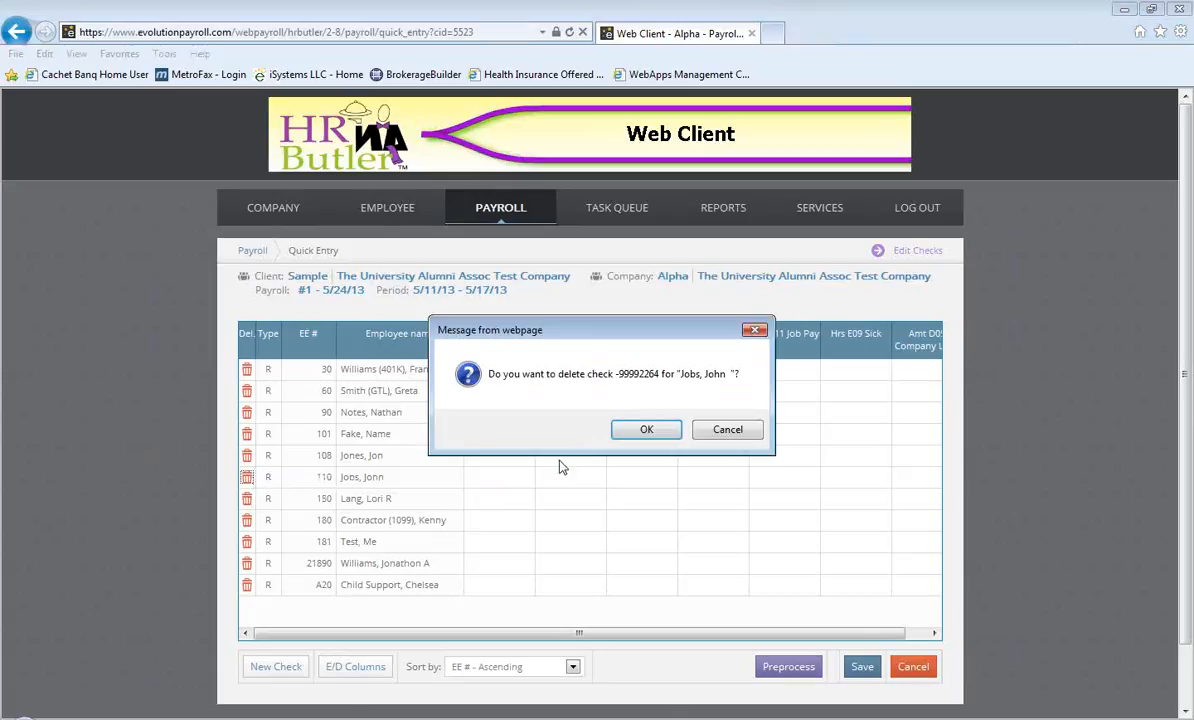
pyautogui.click(646, 429)
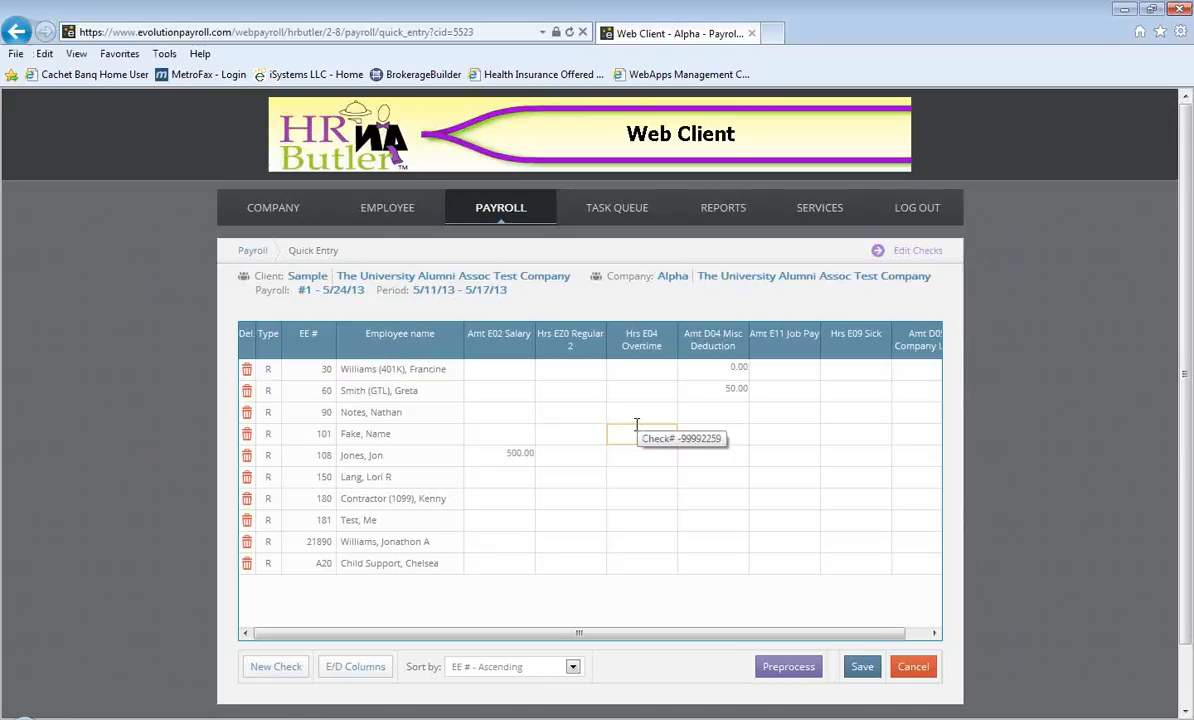
# Step: In the Quick Entry E/D column configuration, add D02 - 401K Match : Amt to the selected columns and remove it again
pyautogui.click(336, 670)
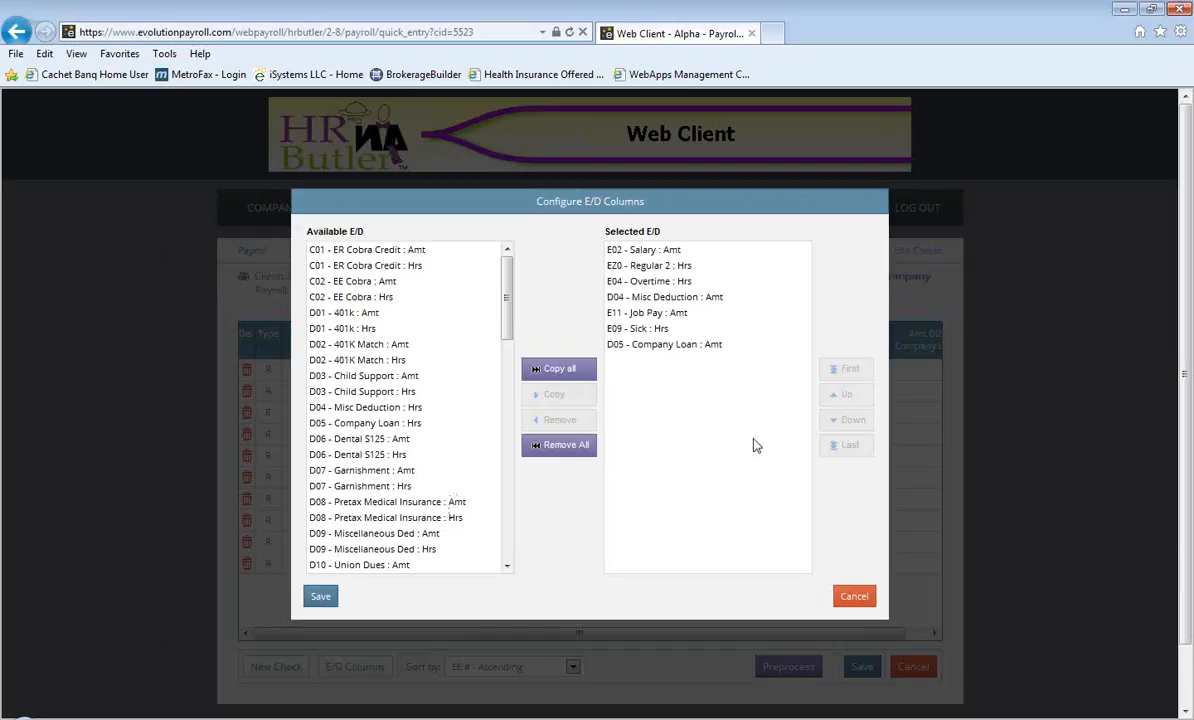
pyautogui.click(378, 345)
pyautogui.click(580, 397)
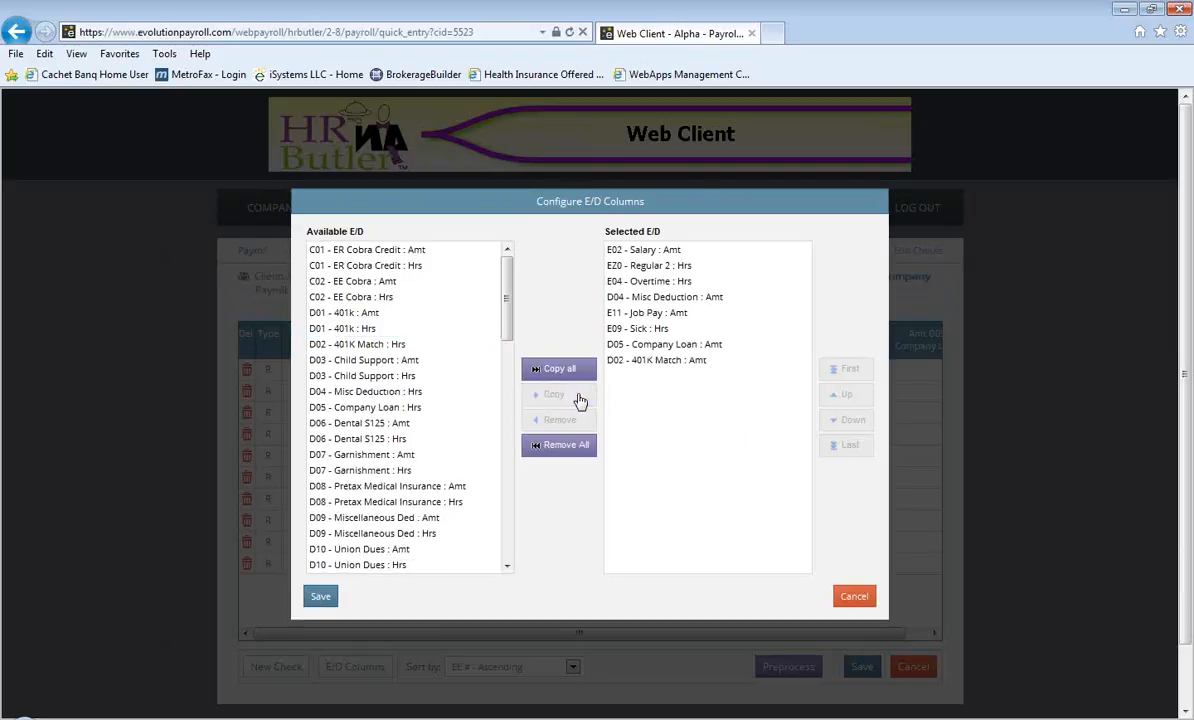
pyautogui.click(622, 348)
pyautogui.click(547, 422)
# Step: Move D05 - Company Loan : Amt up two places, return it to the end of the selected columns, and save the configuration
pyautogui.click(690, 345)
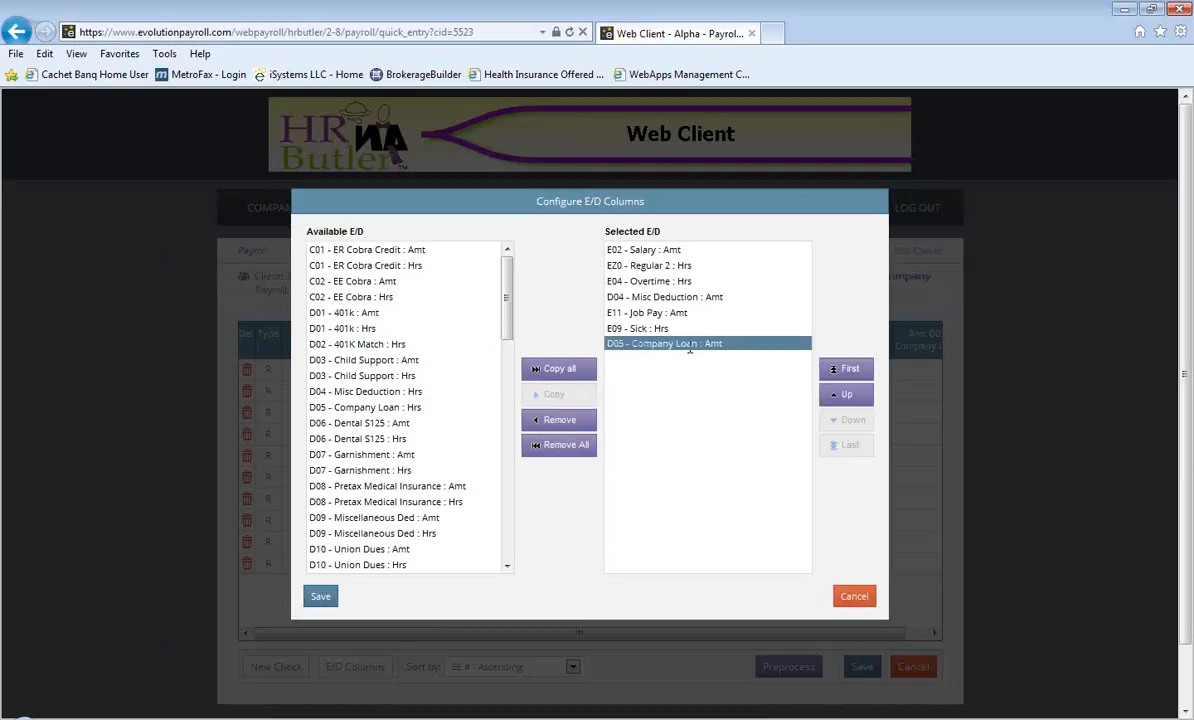
pyautogui.click(846, 394)
pyautogui.click(846, 394)
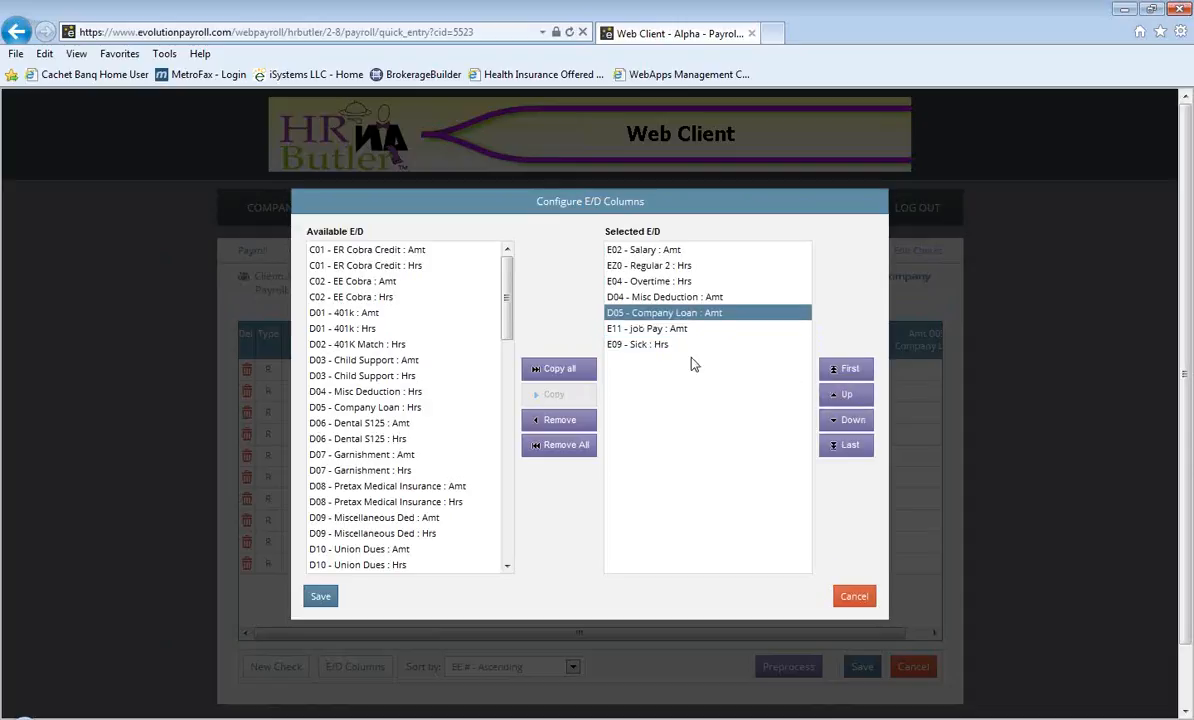
pyautogui.click(840, 423)
pyautogui.click(839, 423)
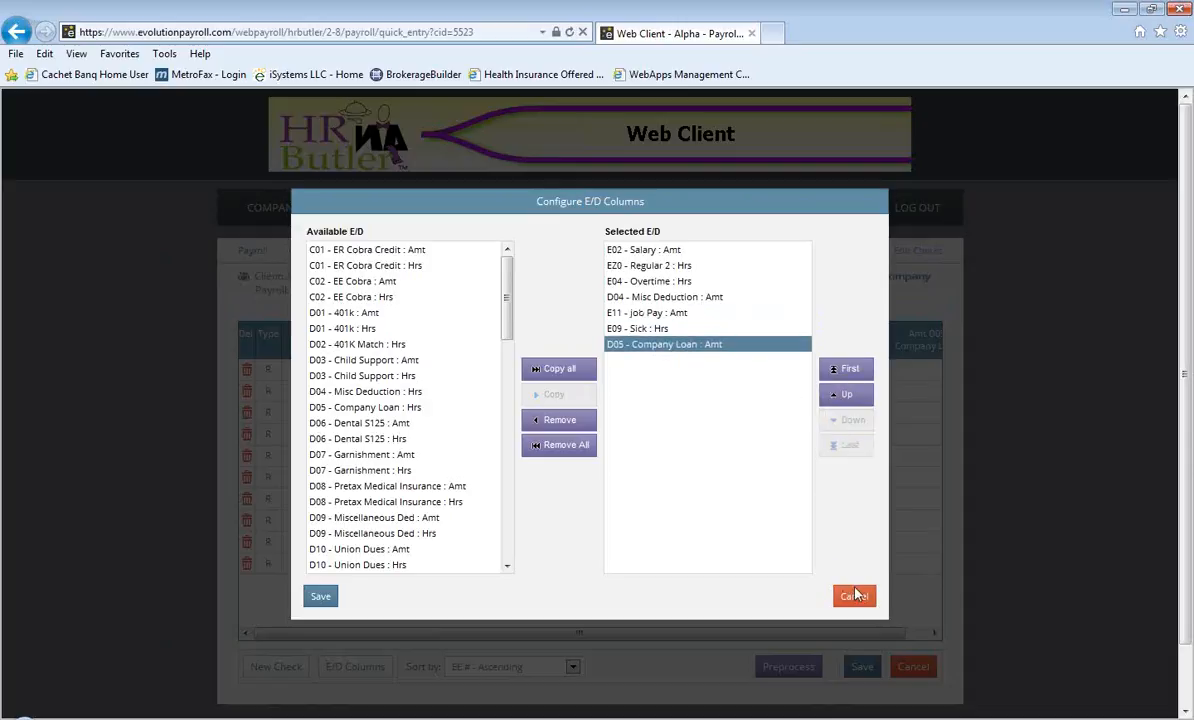
pyautogui.click(317, 598)
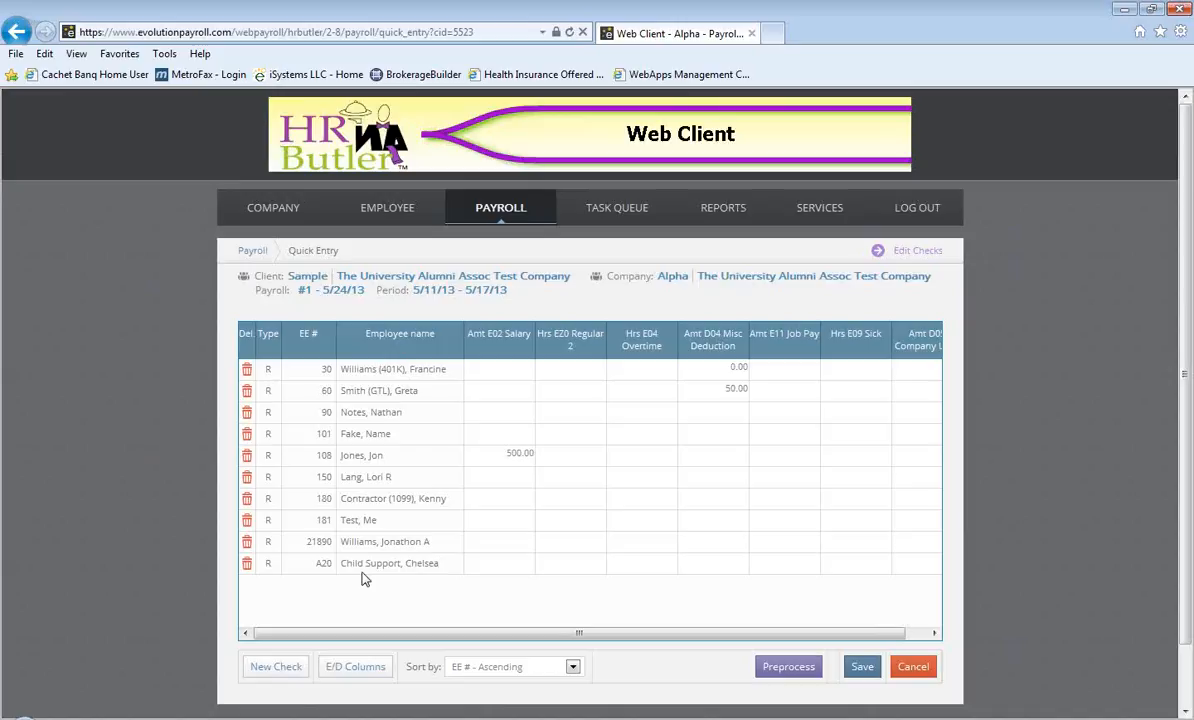
# Step: Enter 40 hours of EZ0 Regular 2 for the third, fourth and sixth employees in the Quick Entry grid
pyautogui.click(582, 412)
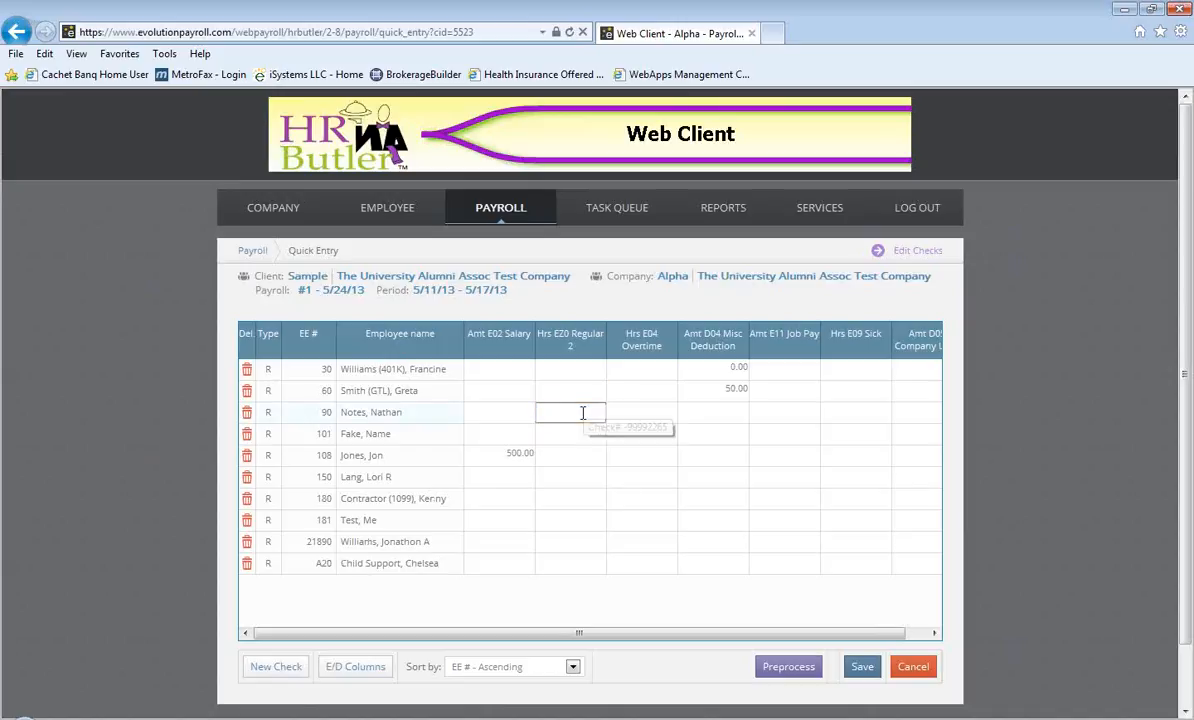
pyautogui.write('40')
pyautogui.click(577, 434)
pyautogui.write('4')
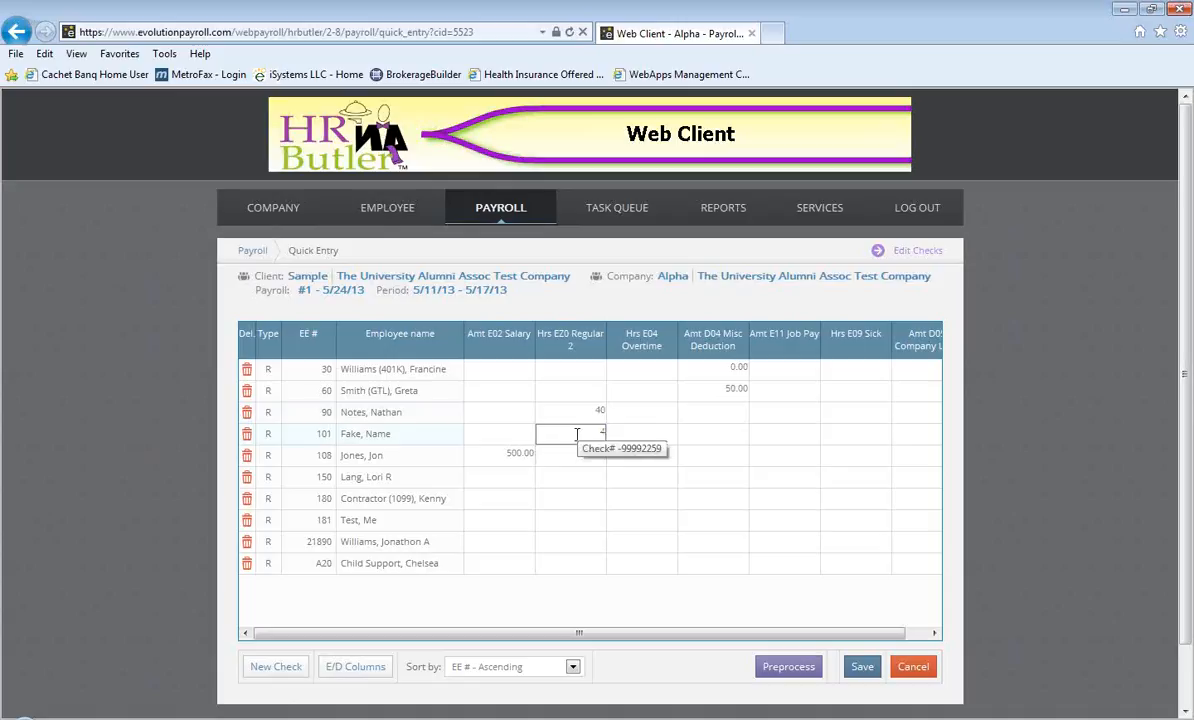
pyautogui.write('0')
pyautogui.click(573, 478)
pyautogui.write('40')
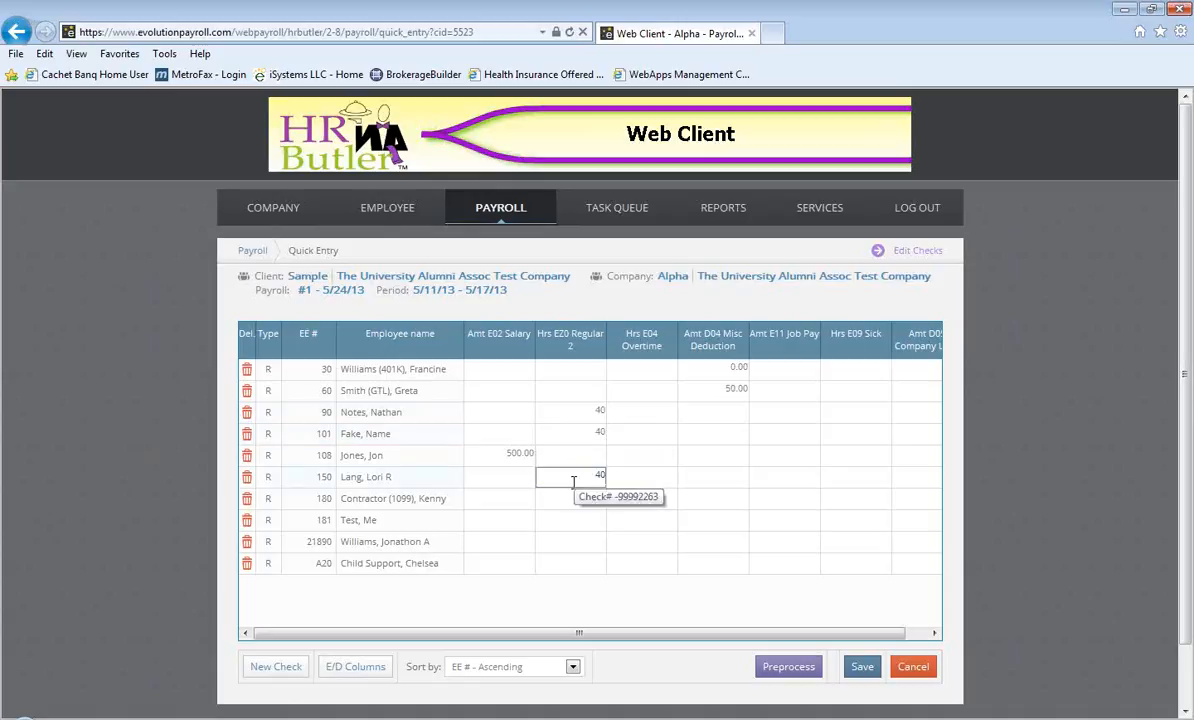
# Step: Enter 5 hours of E04 Overtime for the sixth employee and 40 hours of Regular 2 for the seventh, and save the entries
pyautogui.click(641, 478)
pyautogui.write('5')
pyautogui.click(579, 500)
pyautogui.write('4')
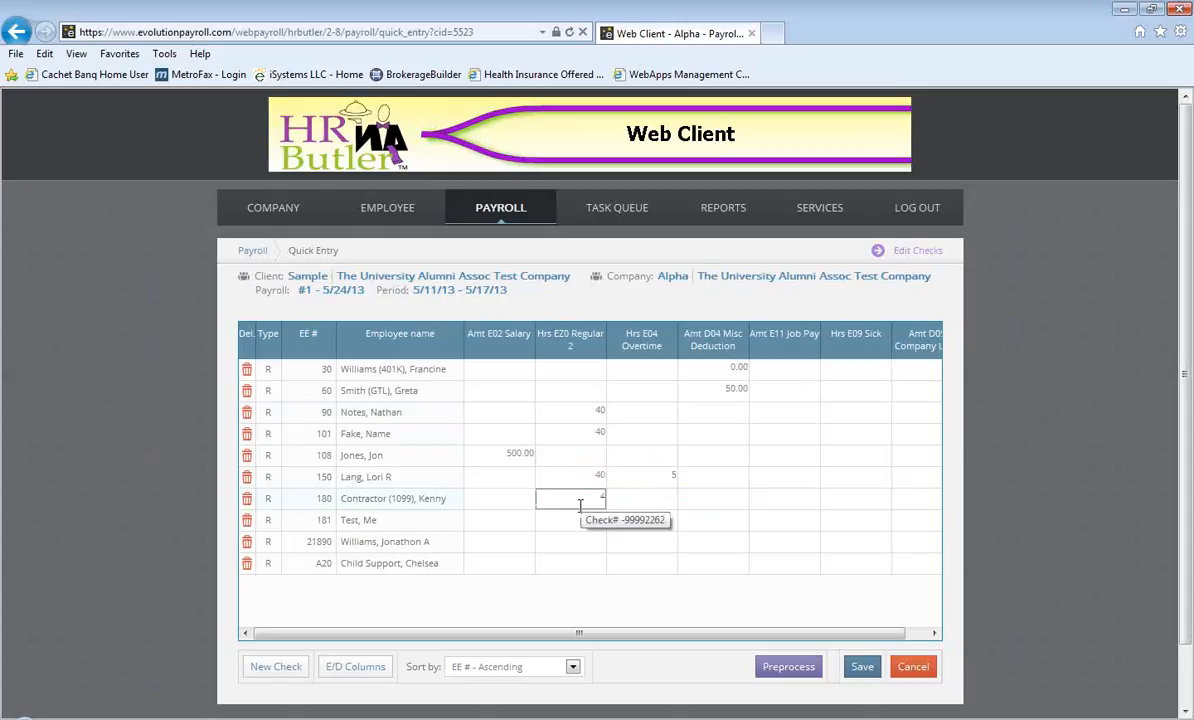
pyautogui.write('0')
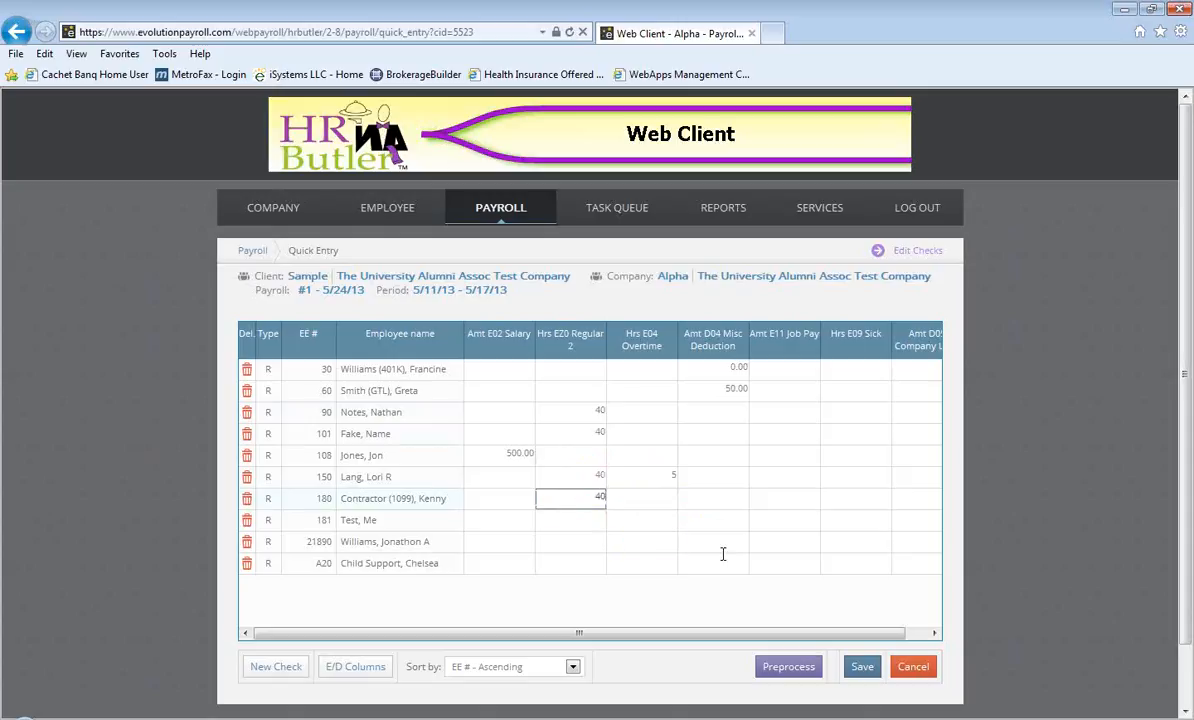
pyautogui.click(862, 670)
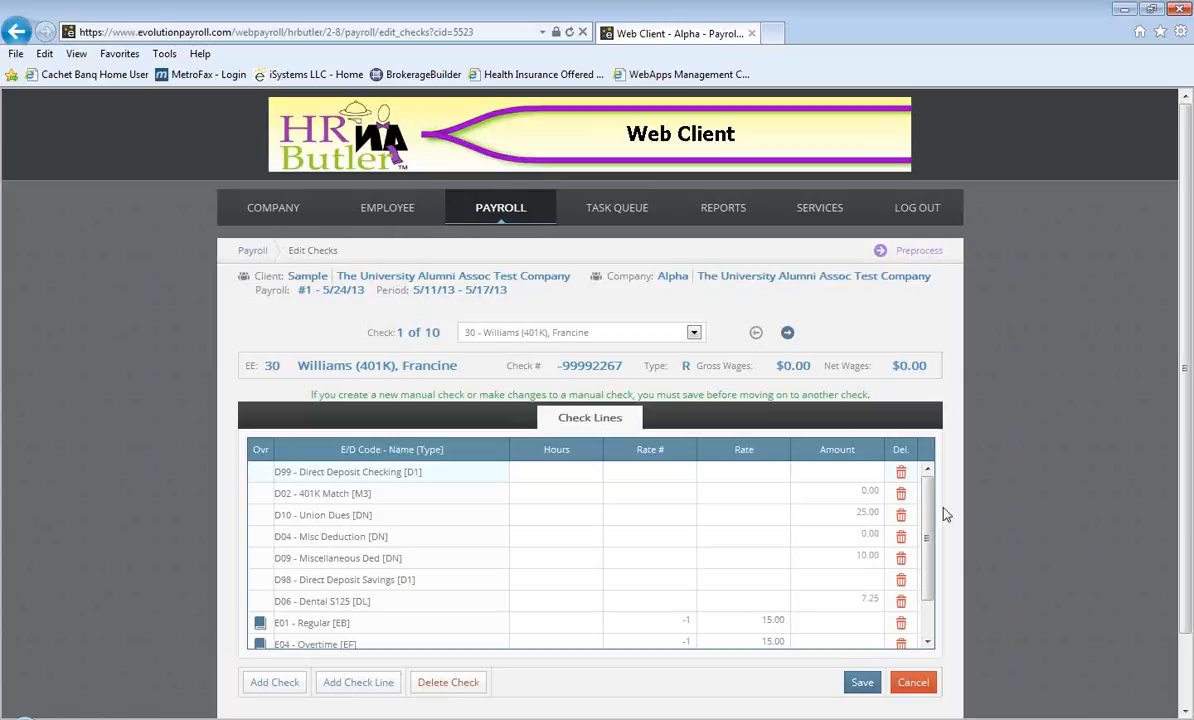
# Step: Review the first employee's check lines and the check actions in Edit Checks, and leave the page by cancelling changes
pyautogui.scroll(-1, 919, 538)
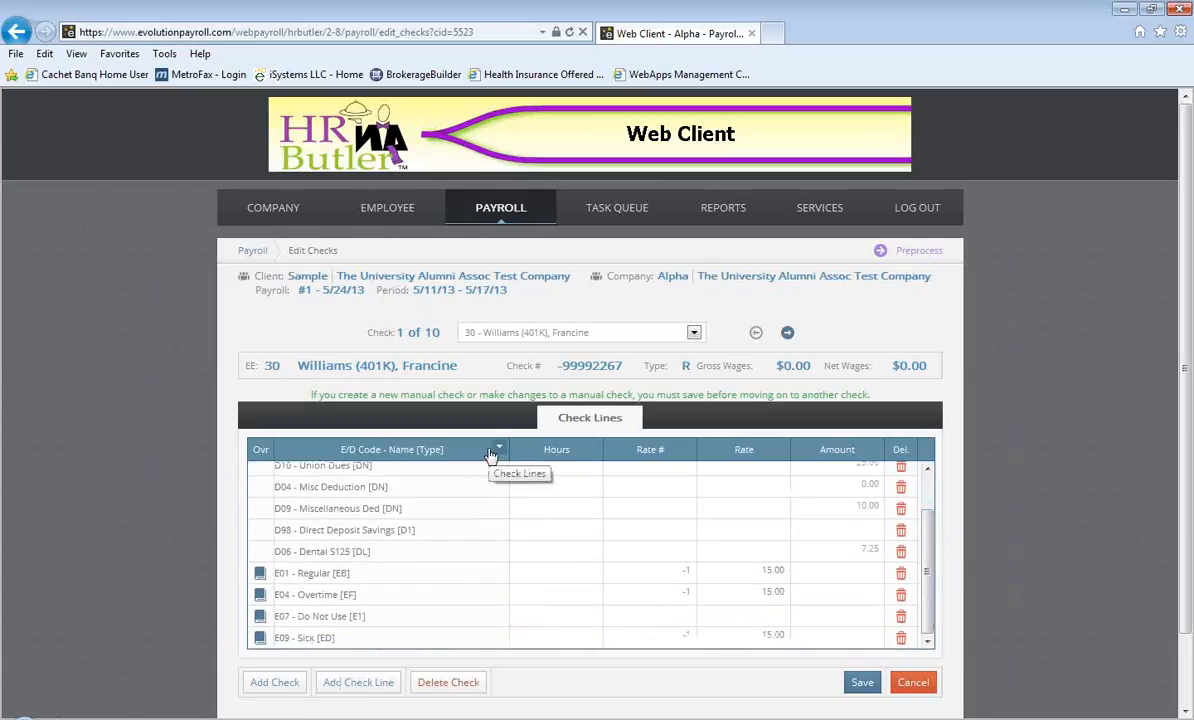
pyautogui.click(694, 333)
pyautogui.click(921, 334)
pyautogui.scroll(-2, 945, 455)
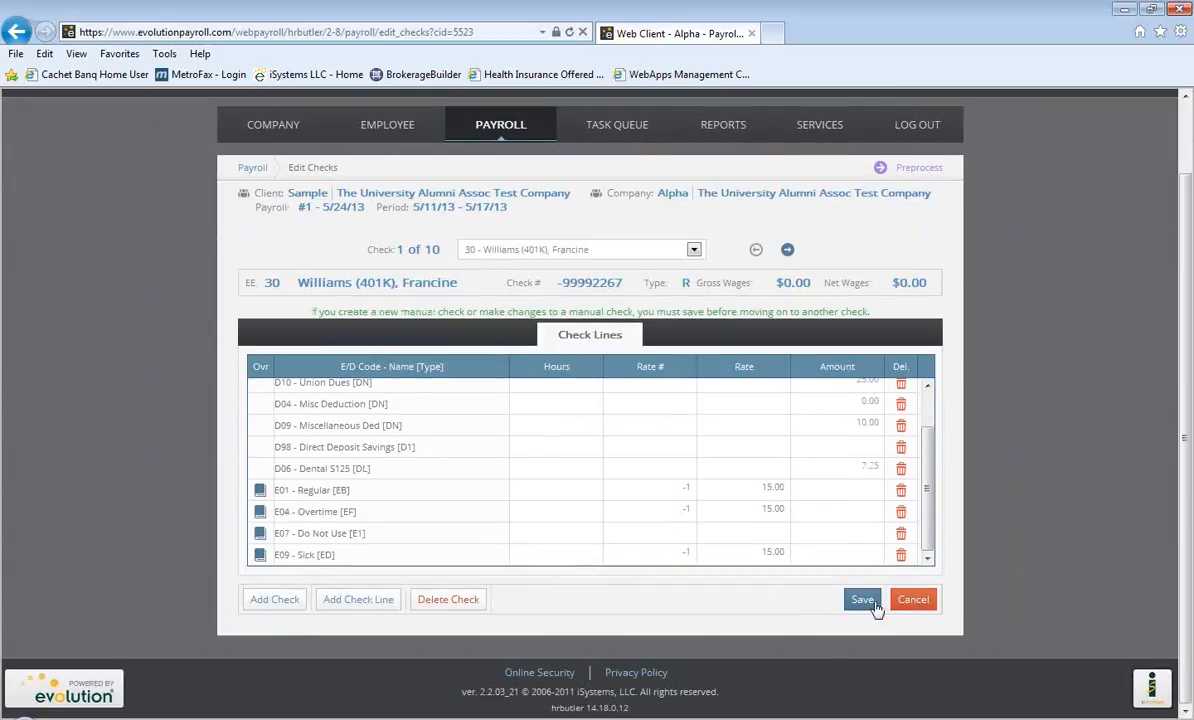
pyautogui.click(912, 603)
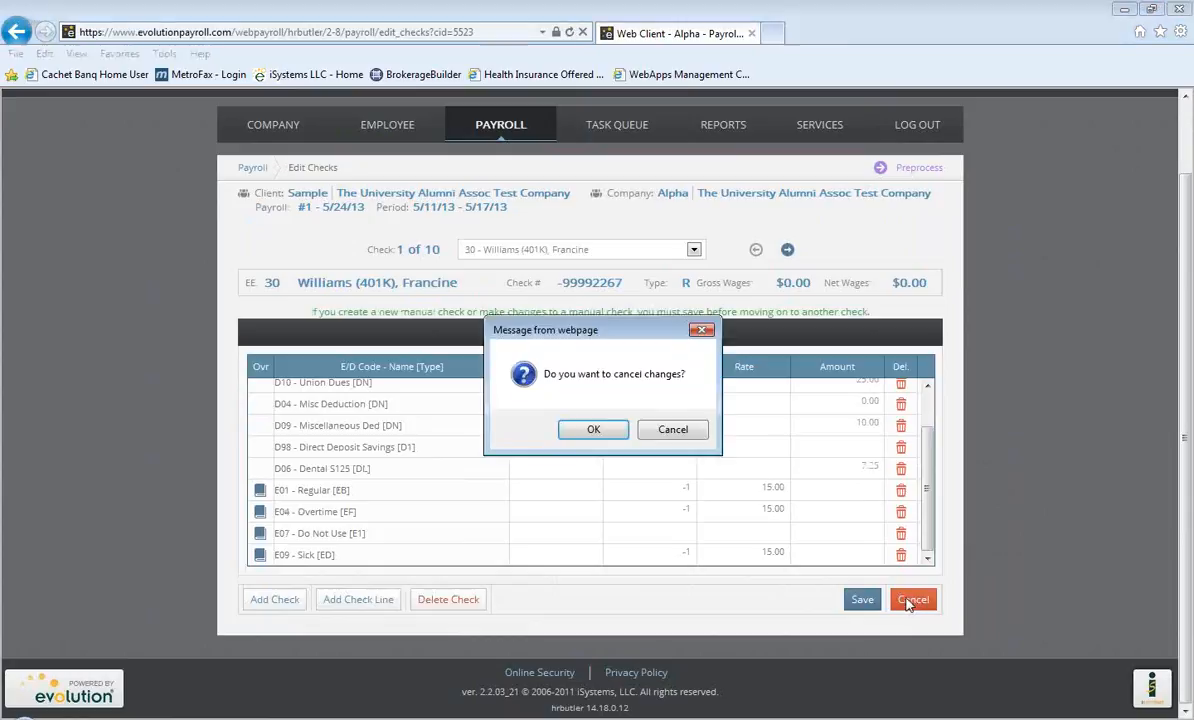
pyautogui.click(605, 431)
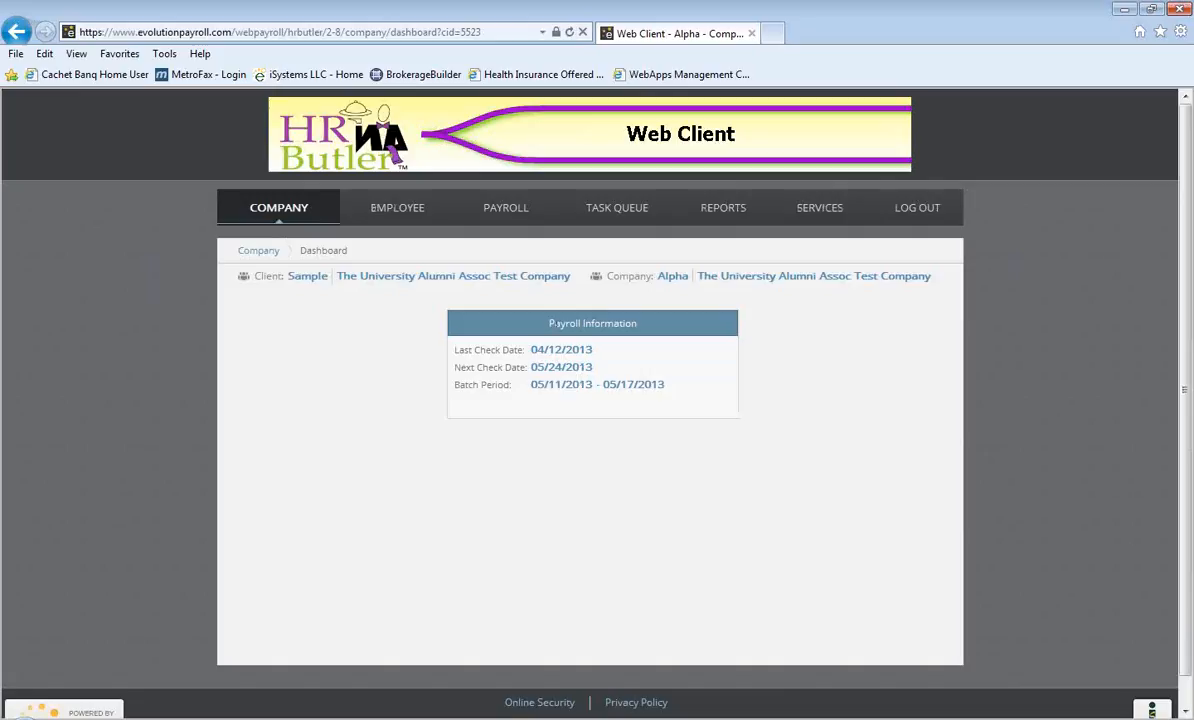
# Step: Preprocess the 5/24/13 payroll and review its E/D and tax totals on the Submit page
pyautogui.moveTo(468, 216)
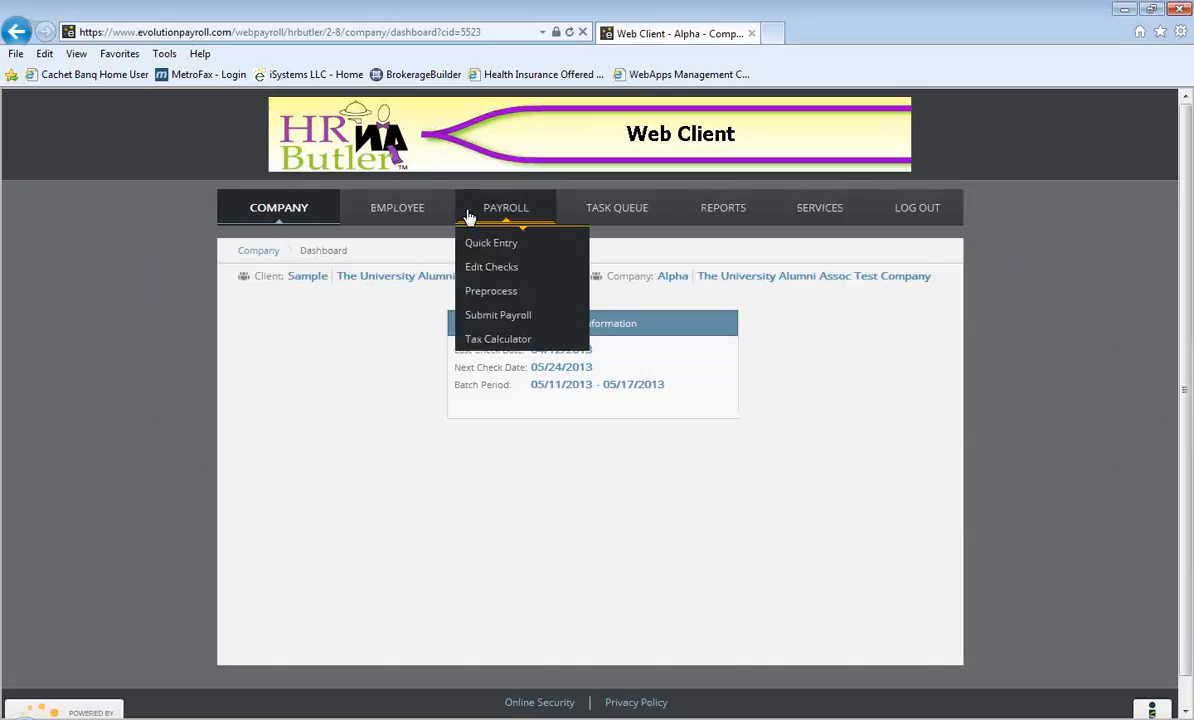
pyautogui.click(497, 294)
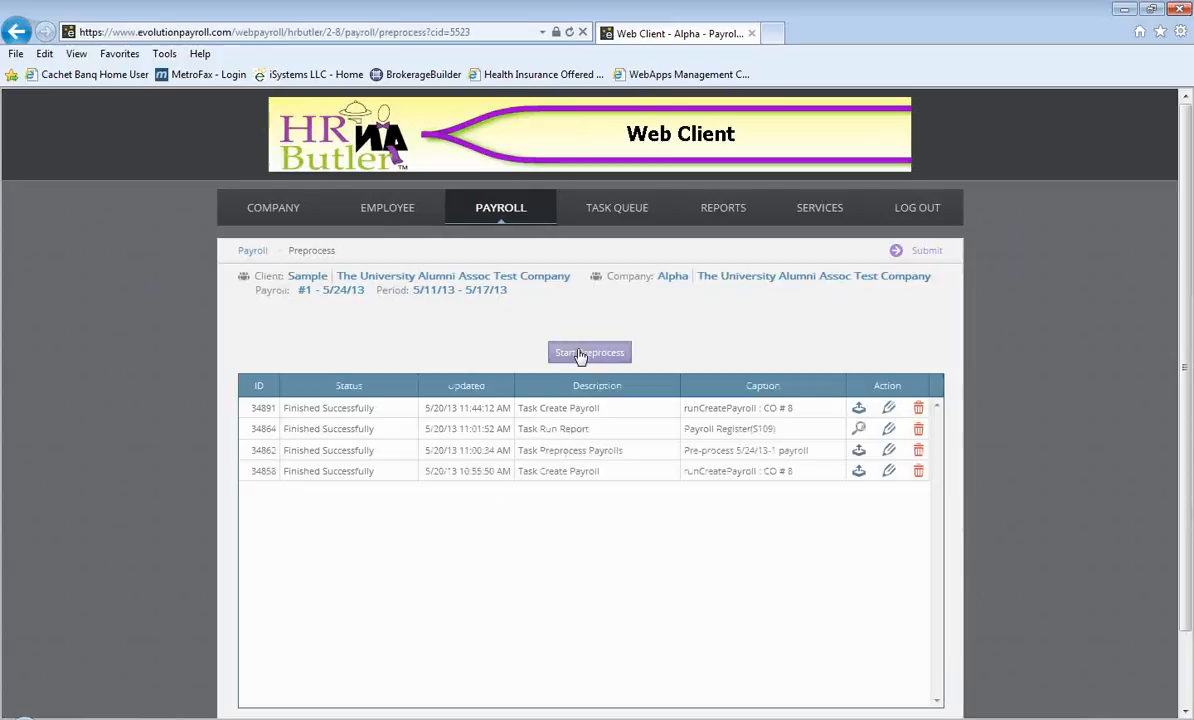
pyautogui.click(585, 362)
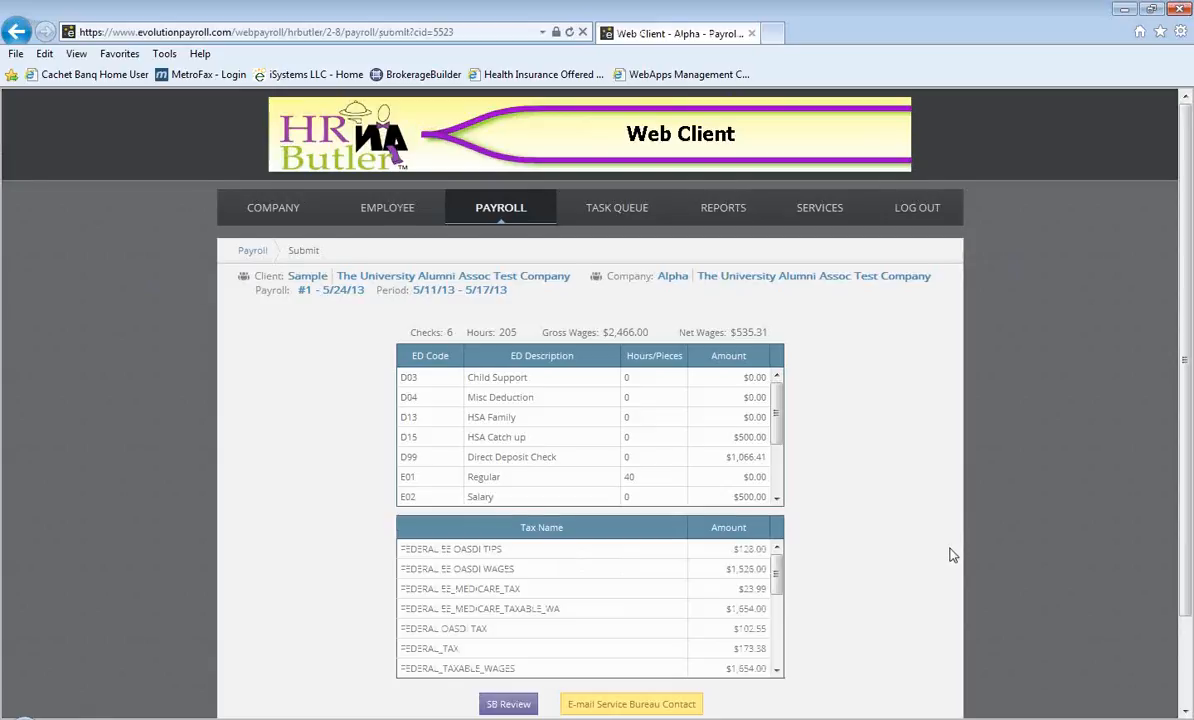
pyautogui.scroll(-2, 950, 556)
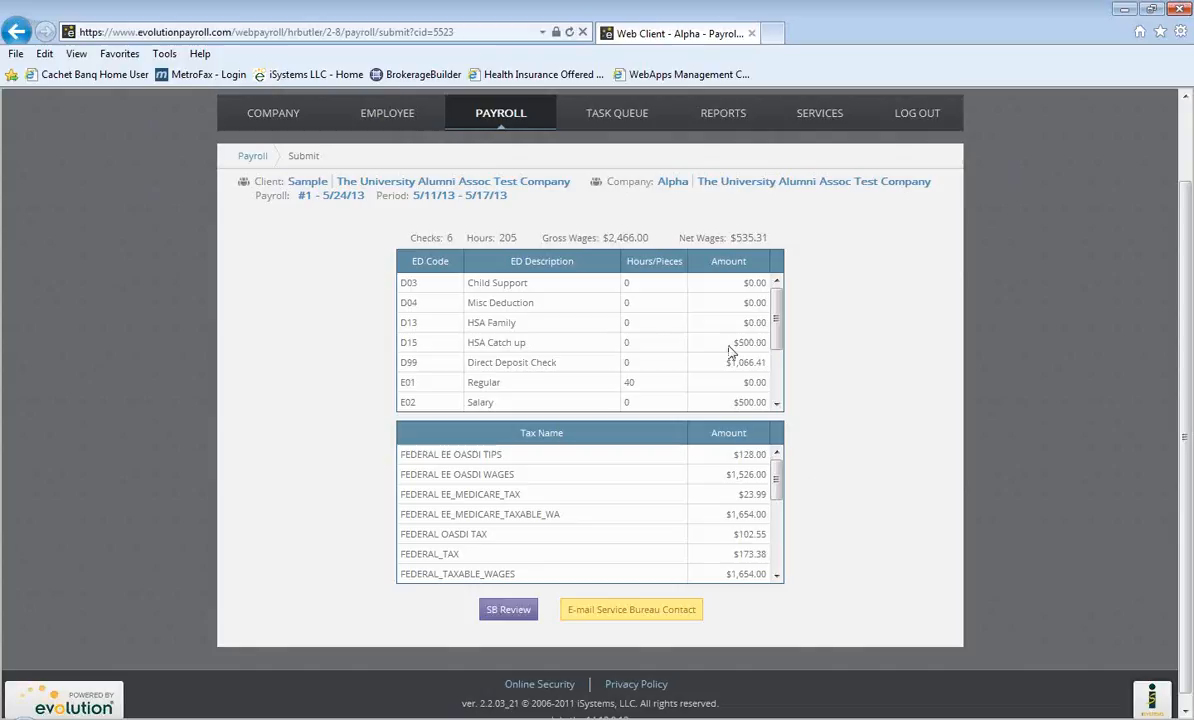
# Step: Run the Payroll Register (S109) report for the payroll with check date 05/24/2013
pyautogui.click(722, 116)
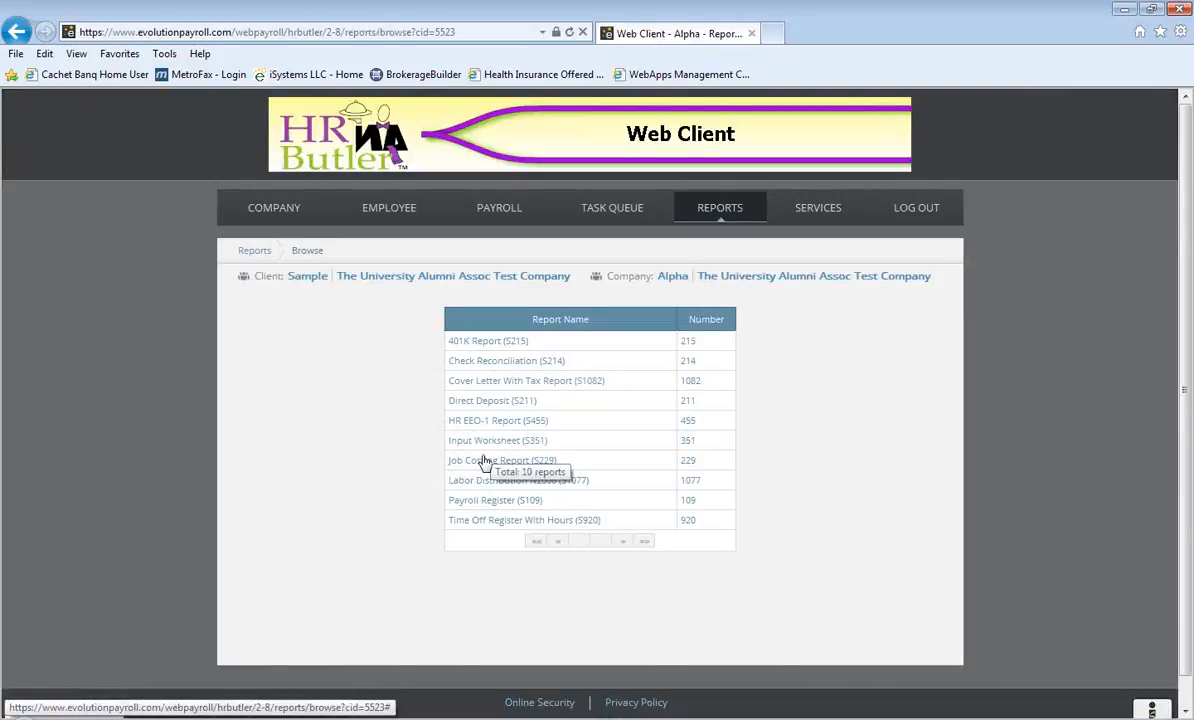
pyautogui.click(491, 503)
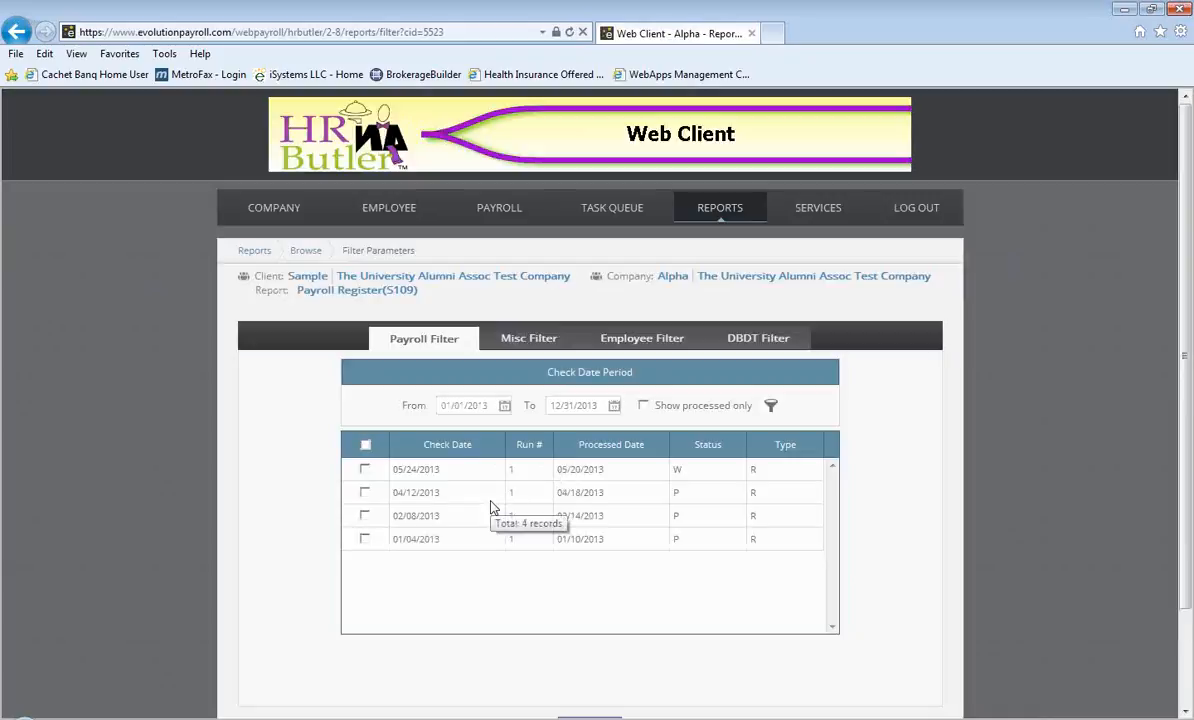
pyautogui.click(365, 470)
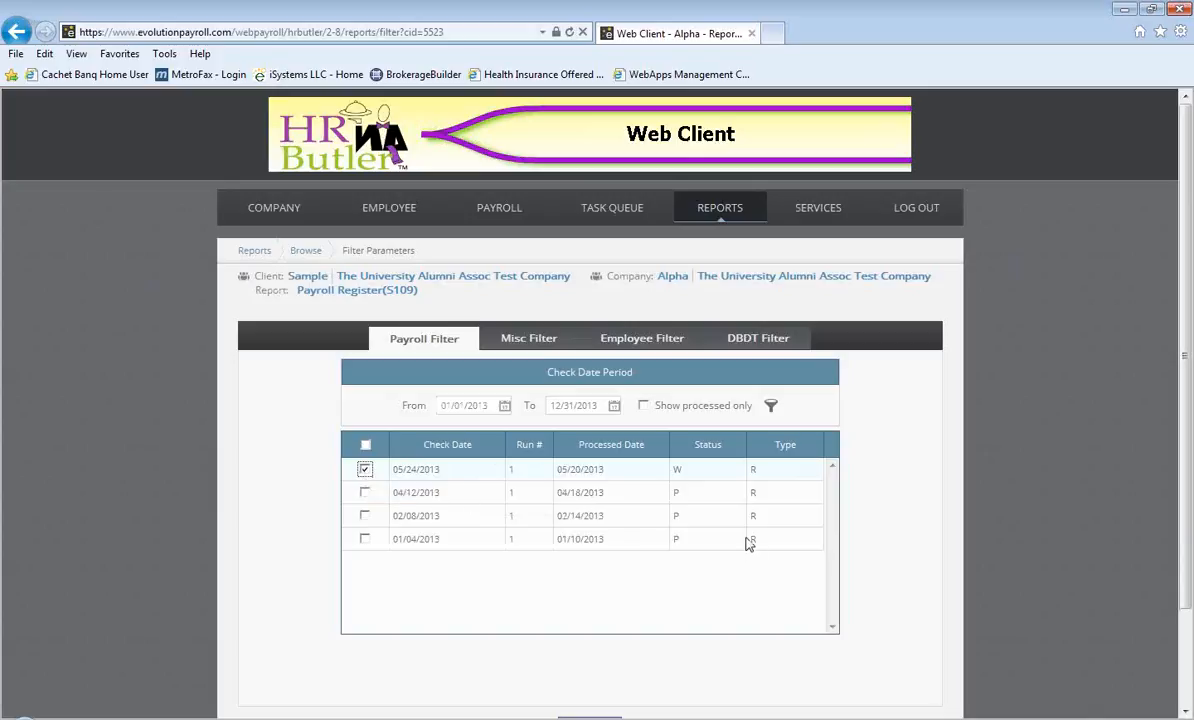
pyautogui.scroll(-1, 750, 545)
pyautogui.click(578, 614)
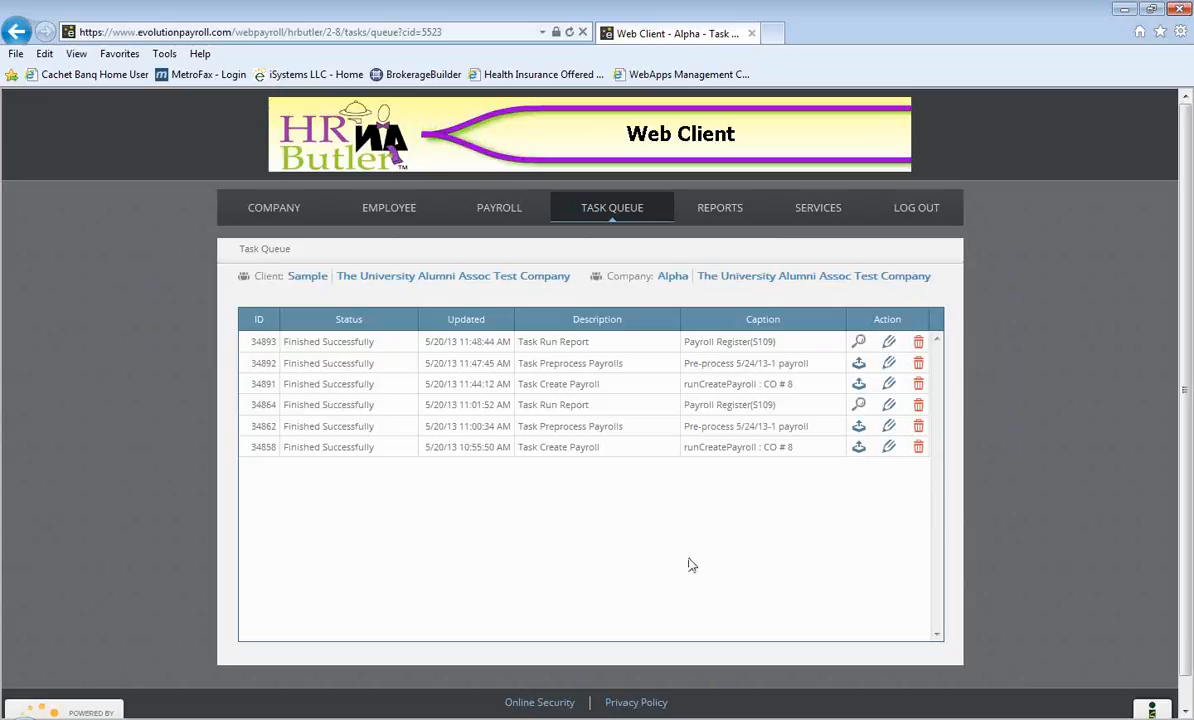
# Step: Open the newest Payroll Register result from the task queue, look through its pages, and close the report window
pyautogui.click(860, 342)
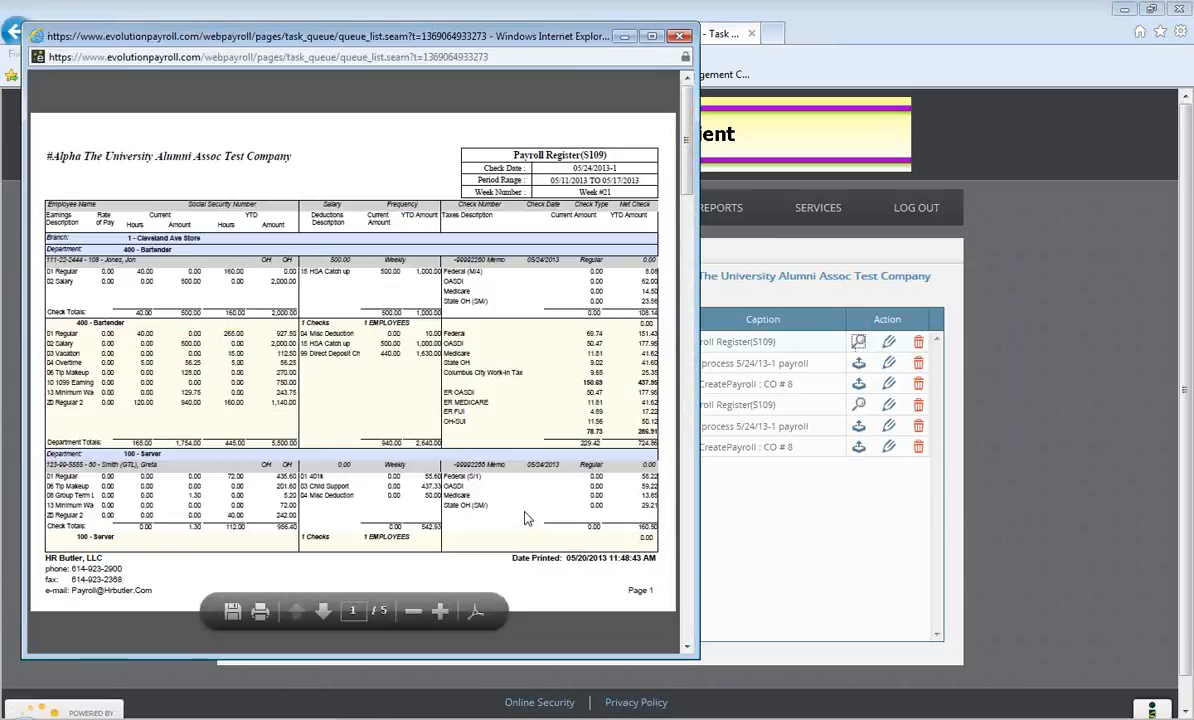
pyautogui.scroll(-3, 527, 514)
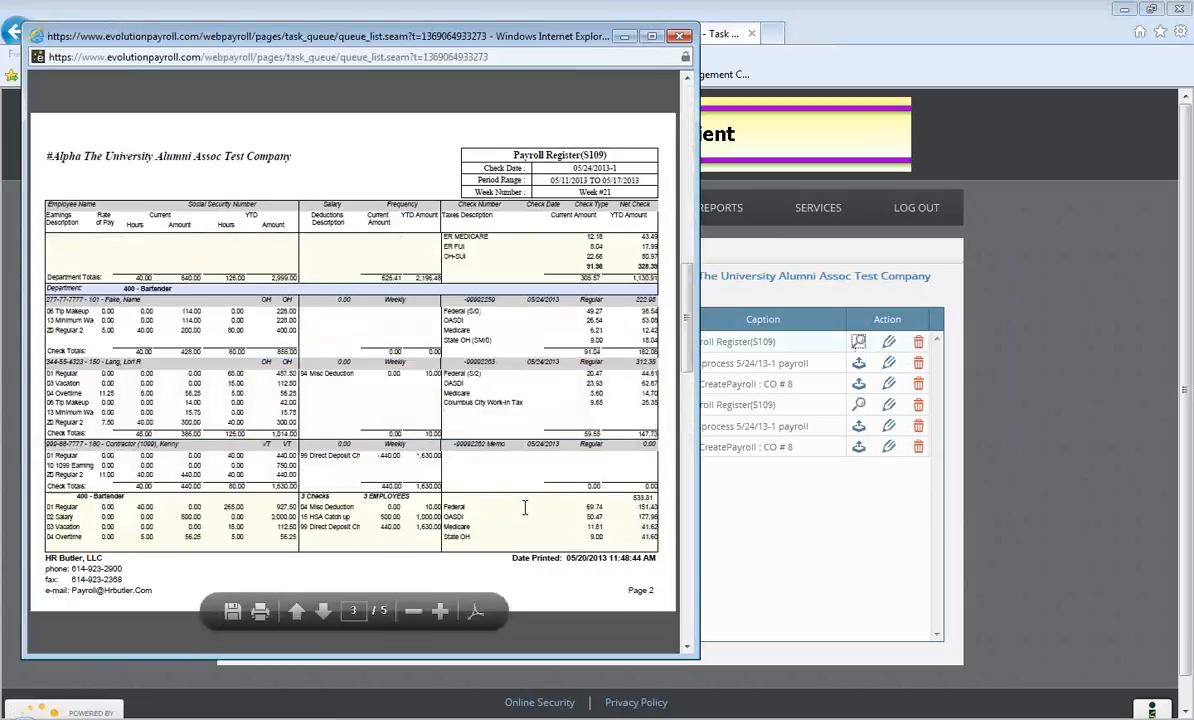
pyautogui.scroll(3, 524, 508)
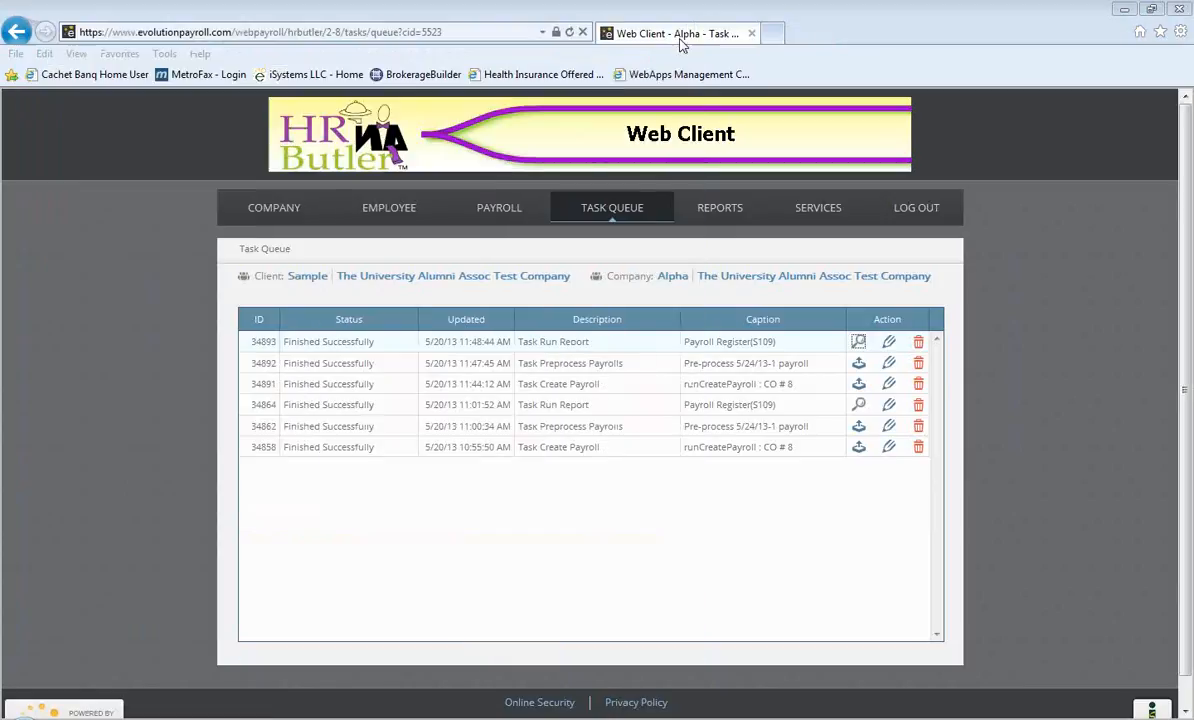
pyautogui.click(680, 36)
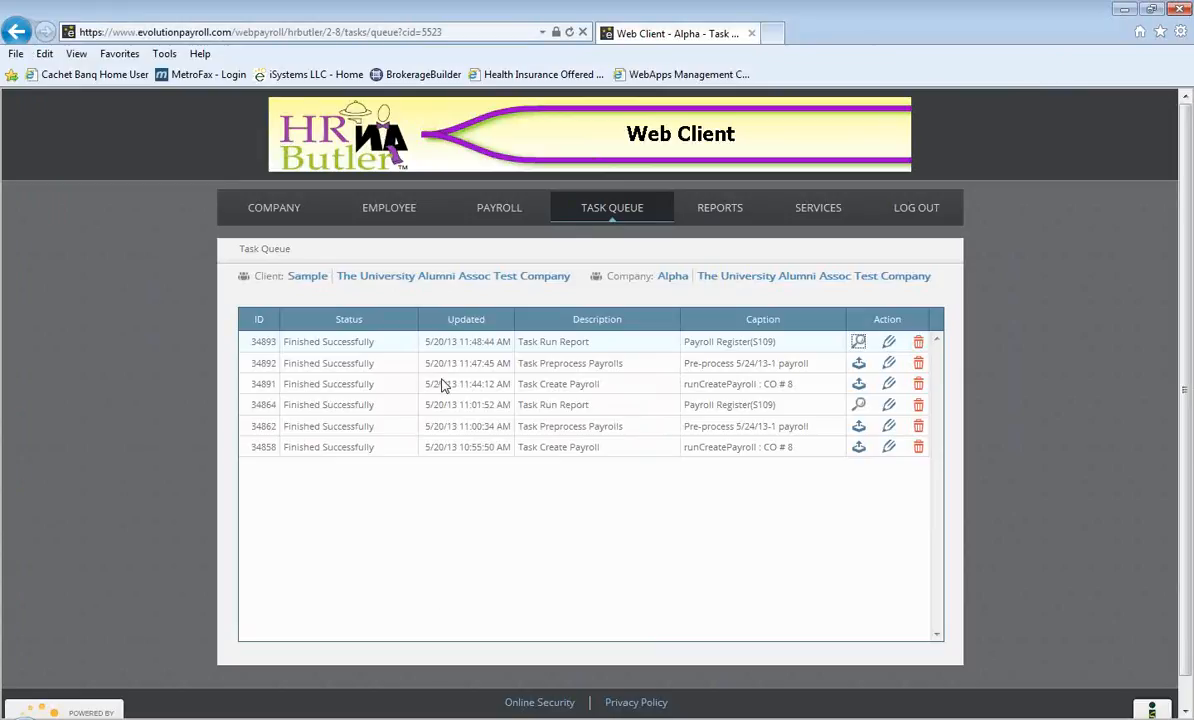
# Step: Revisit the list of available reports and log out of the payroll site
pyautogui.moveTo(541, 195)
pyautogui.click(725, 217)
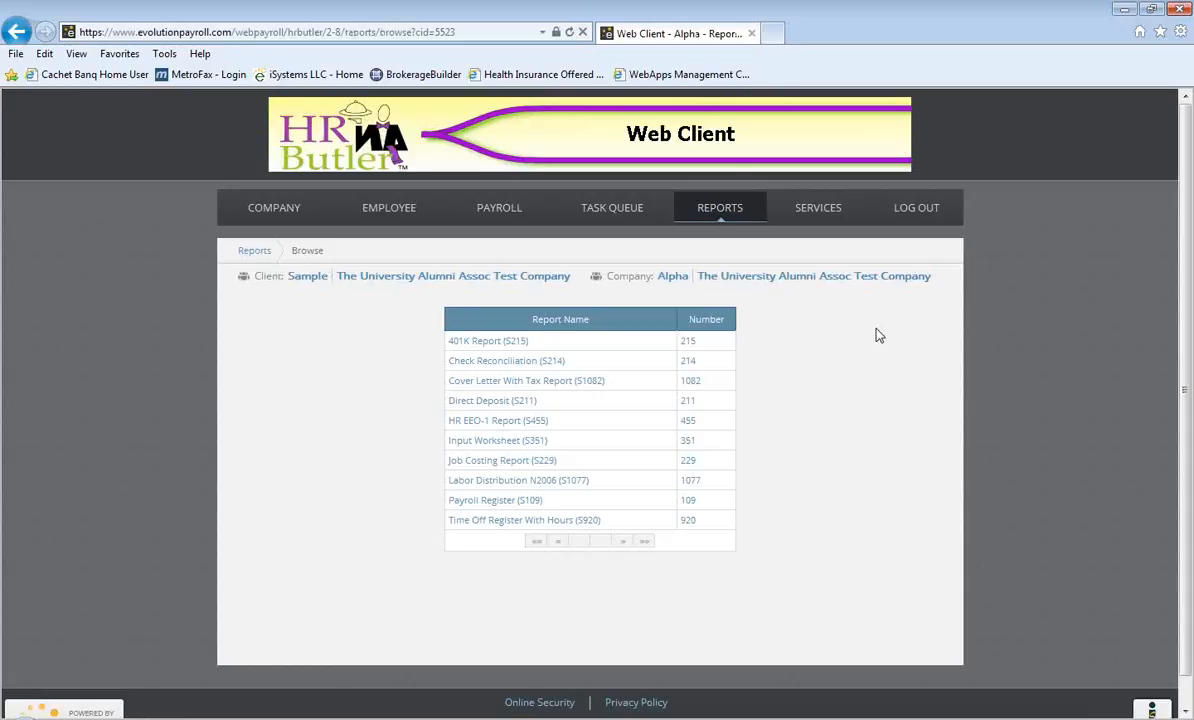
pyautogui.click(919, 212)
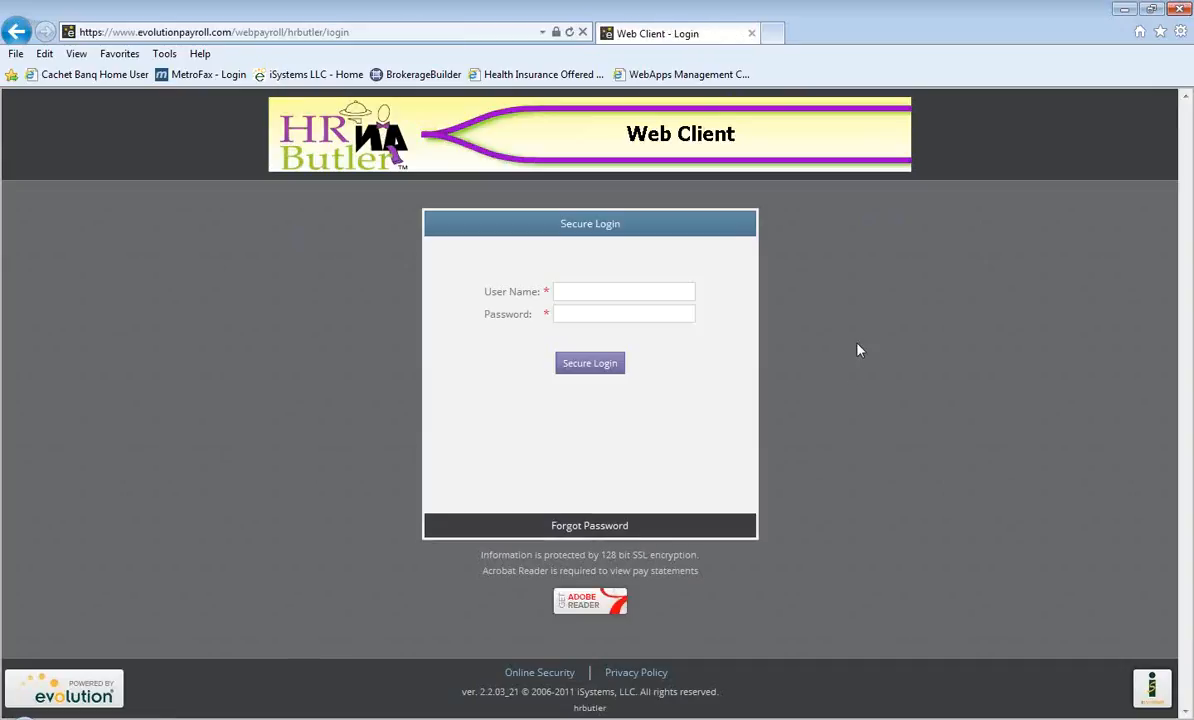
pyautogui.click(1182, 36)
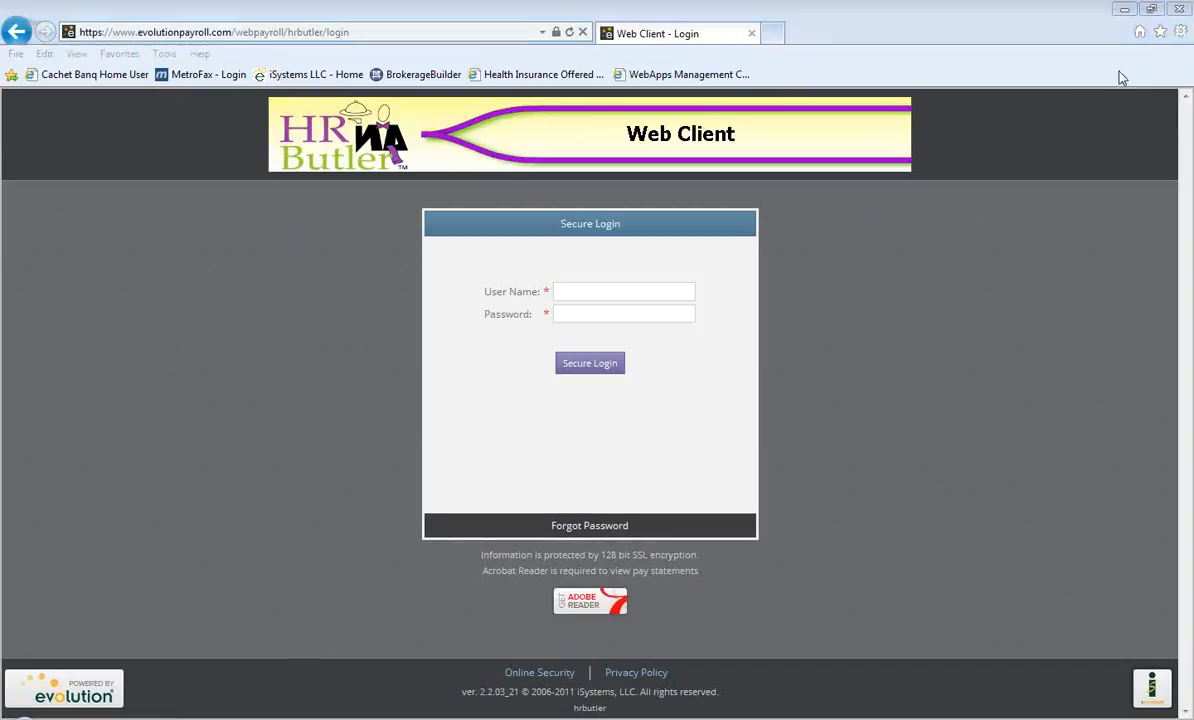